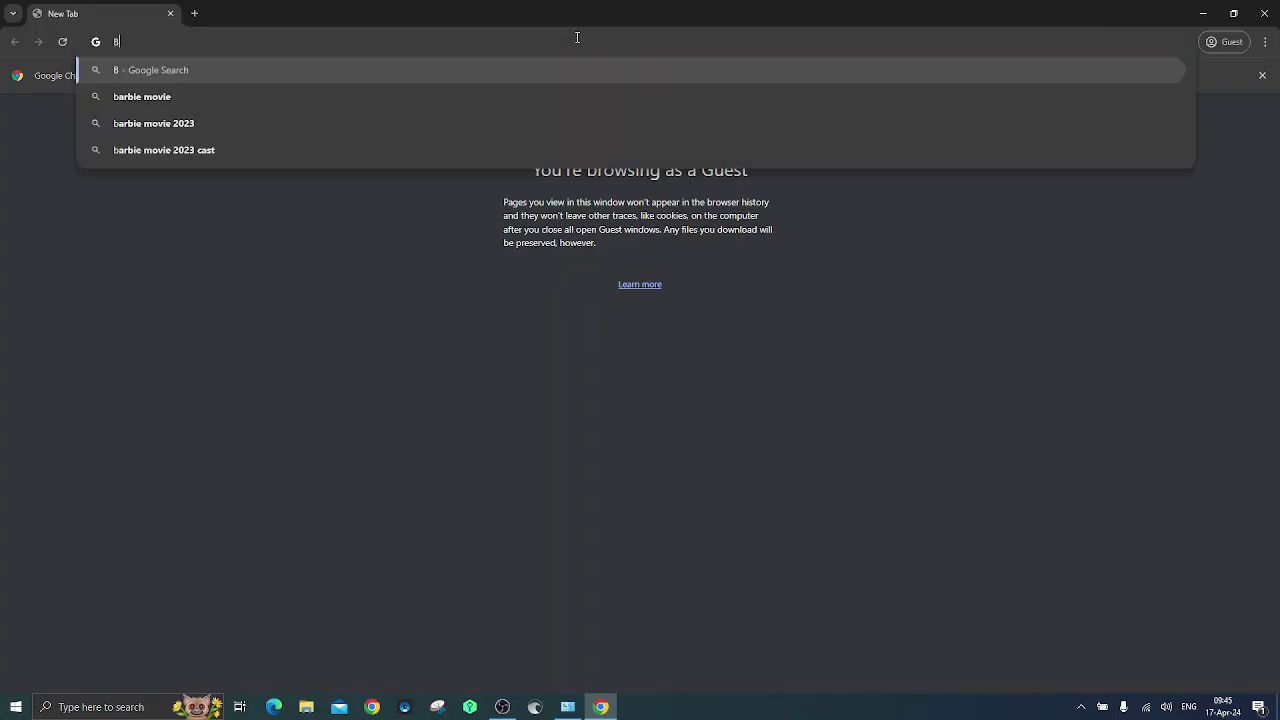
Step: Run a Google search for BOARDCAD and scroll down to the SourceForge result
text(CAD)
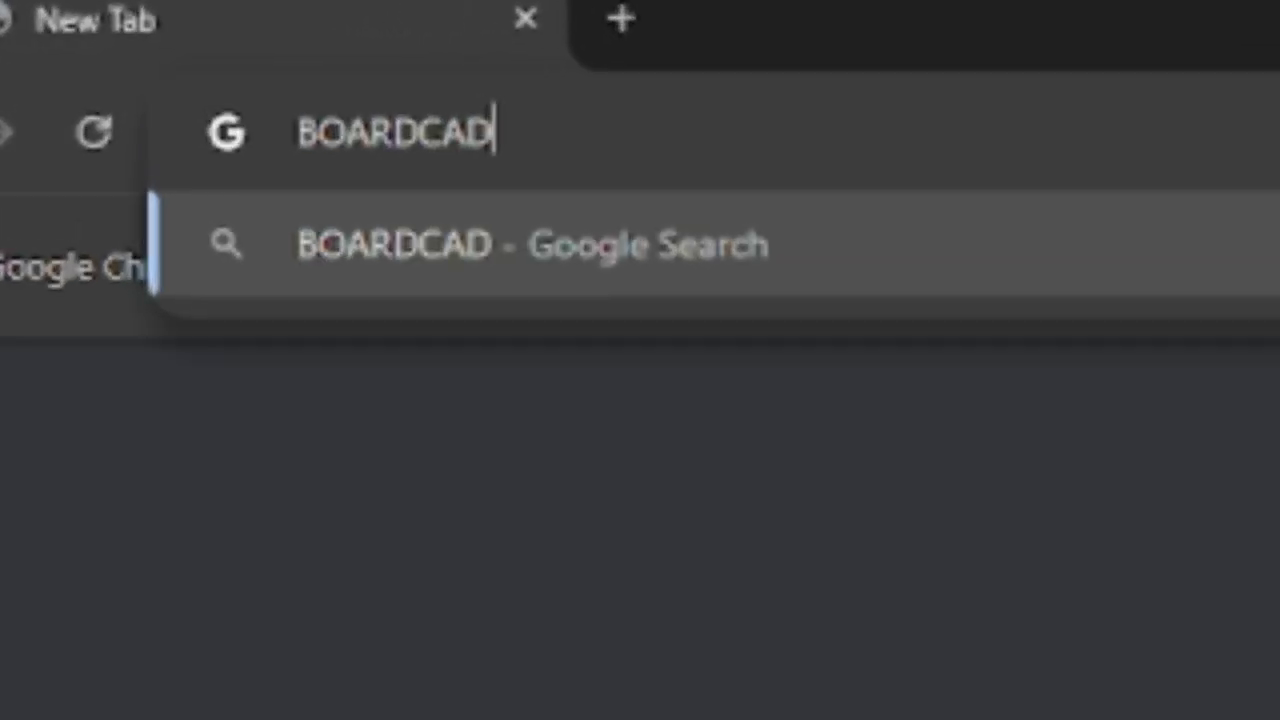
key(Return)
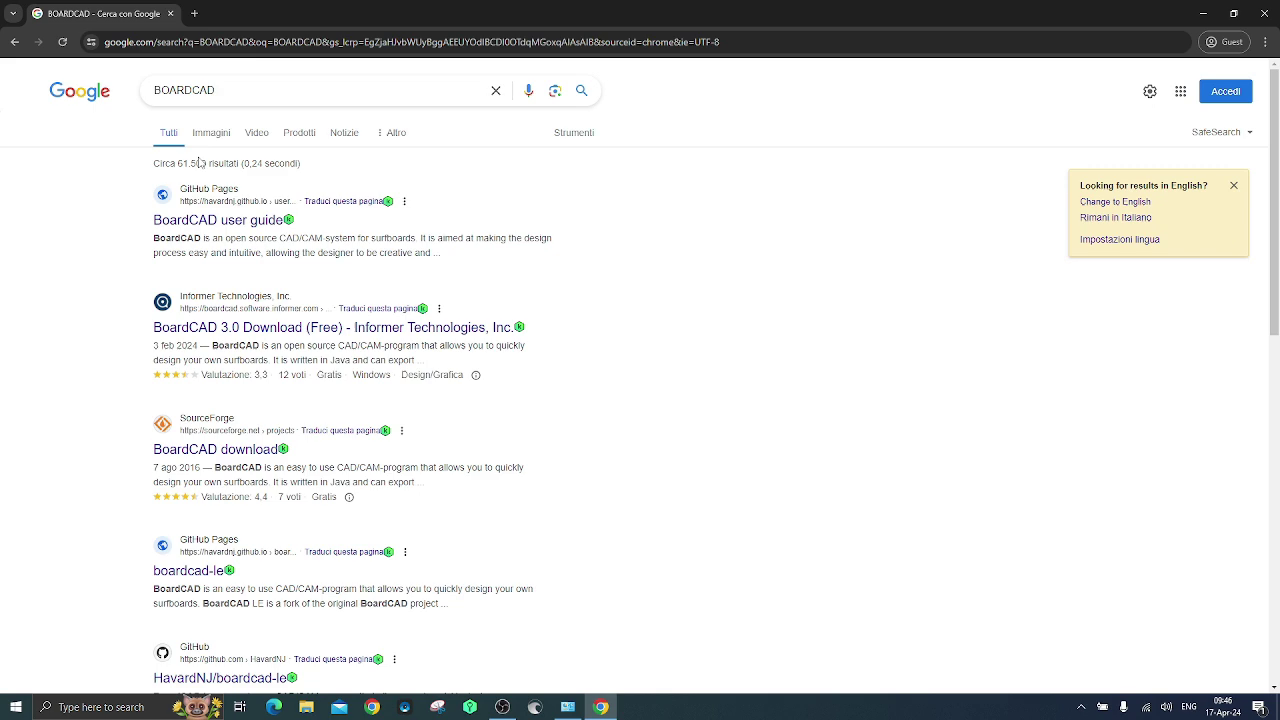
scroll(200, 450, down, 1)
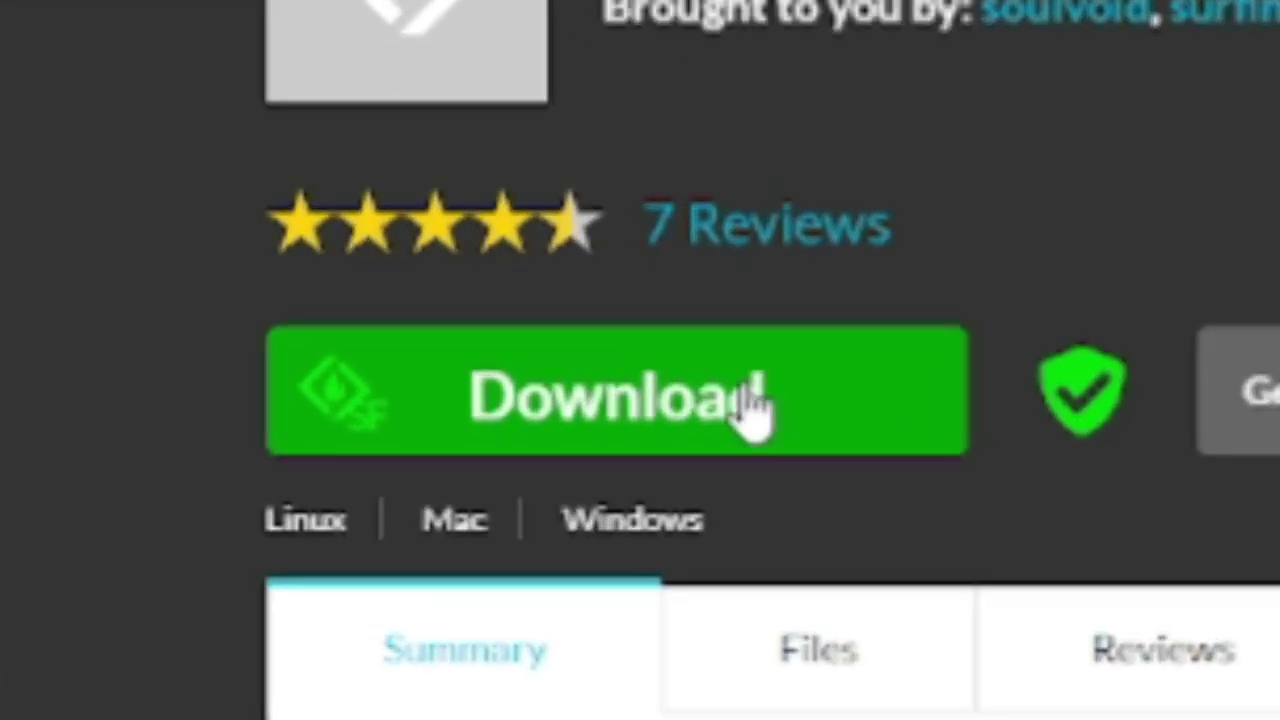
Step: Save BoardCAD_windows_3_0_1.exe to Downloads, install BoardCAD 3.0.1, then open the Start menu
click(293, 280)
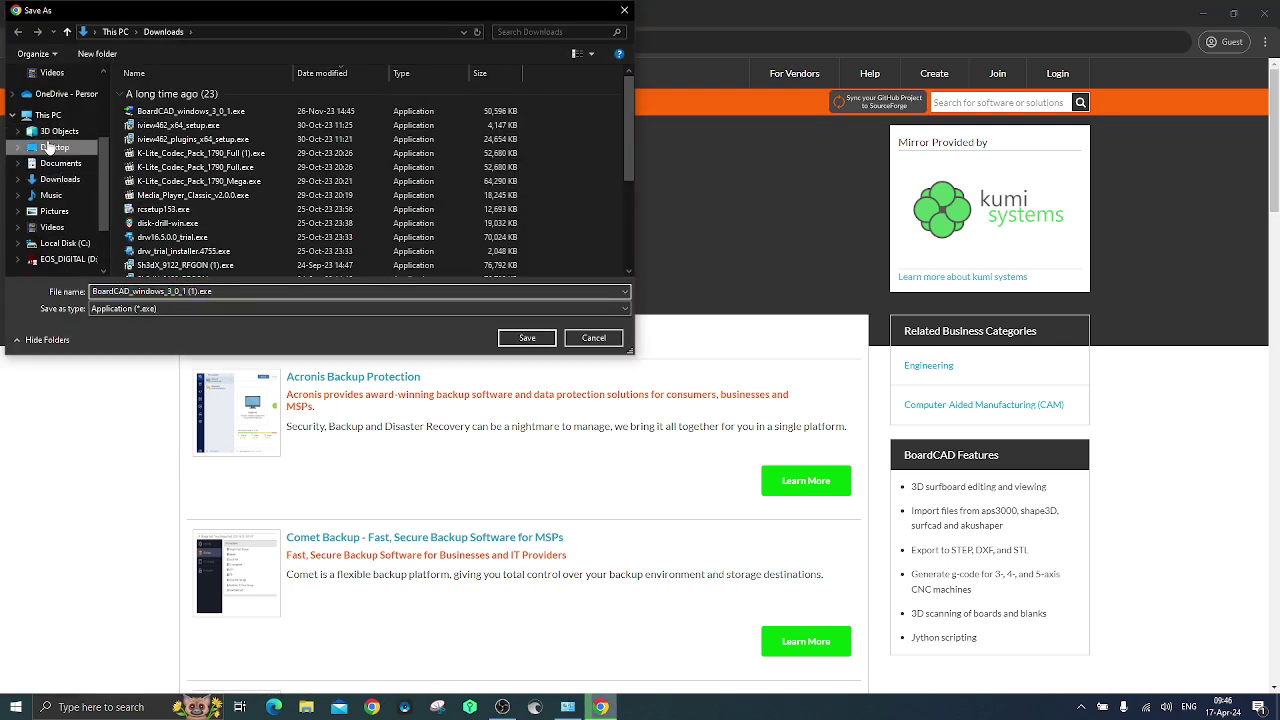
click(543, 342)
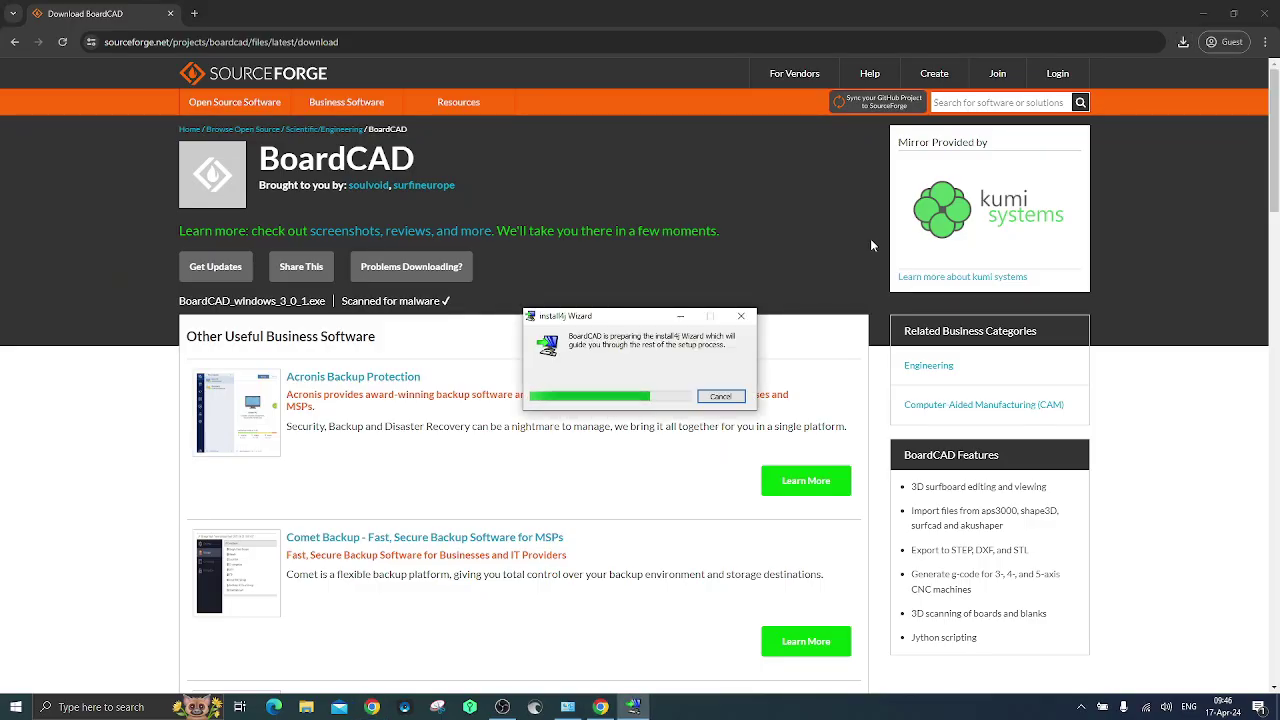
click(728, 483)
click(728, 483)
click(728, 483)
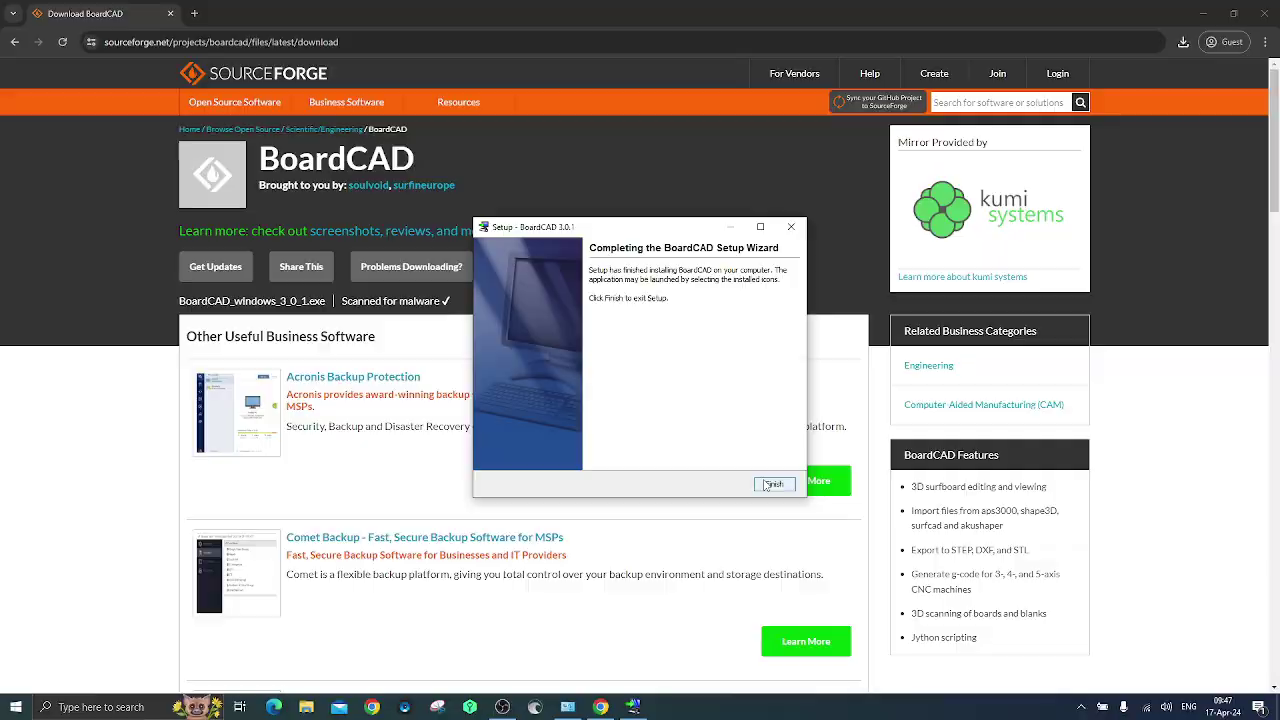
click(767, 485)
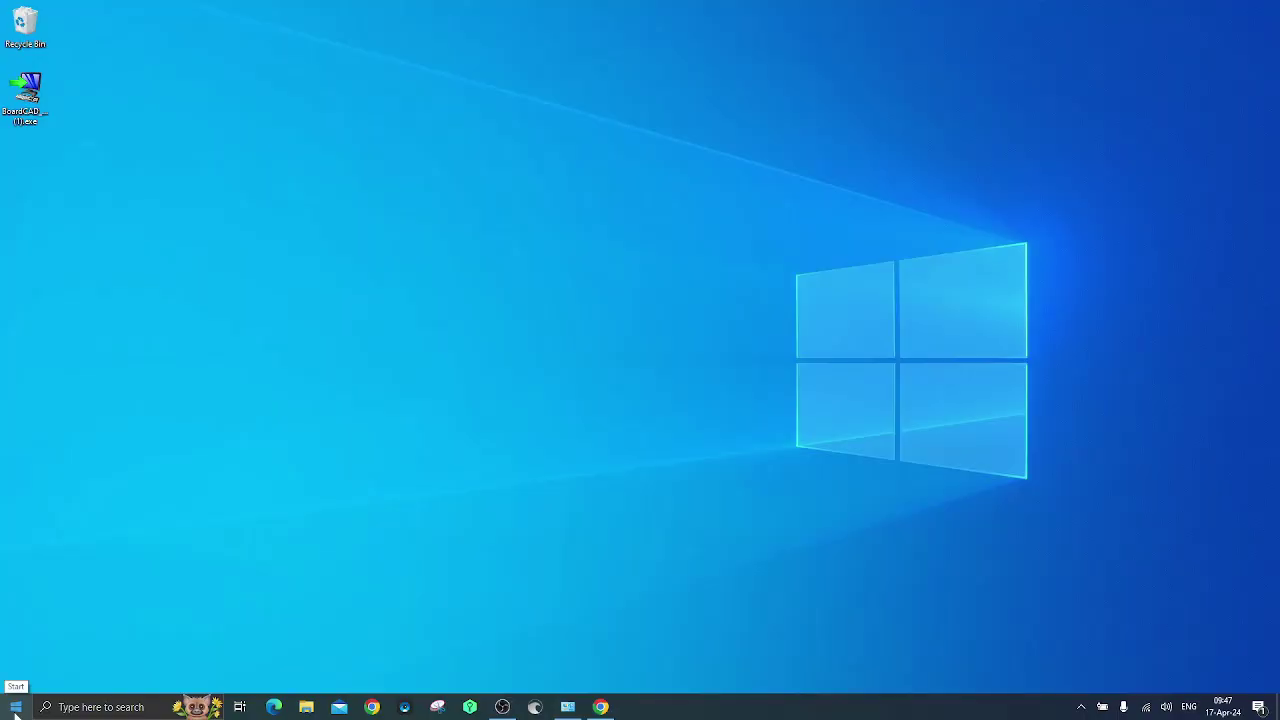
click(15, 713)
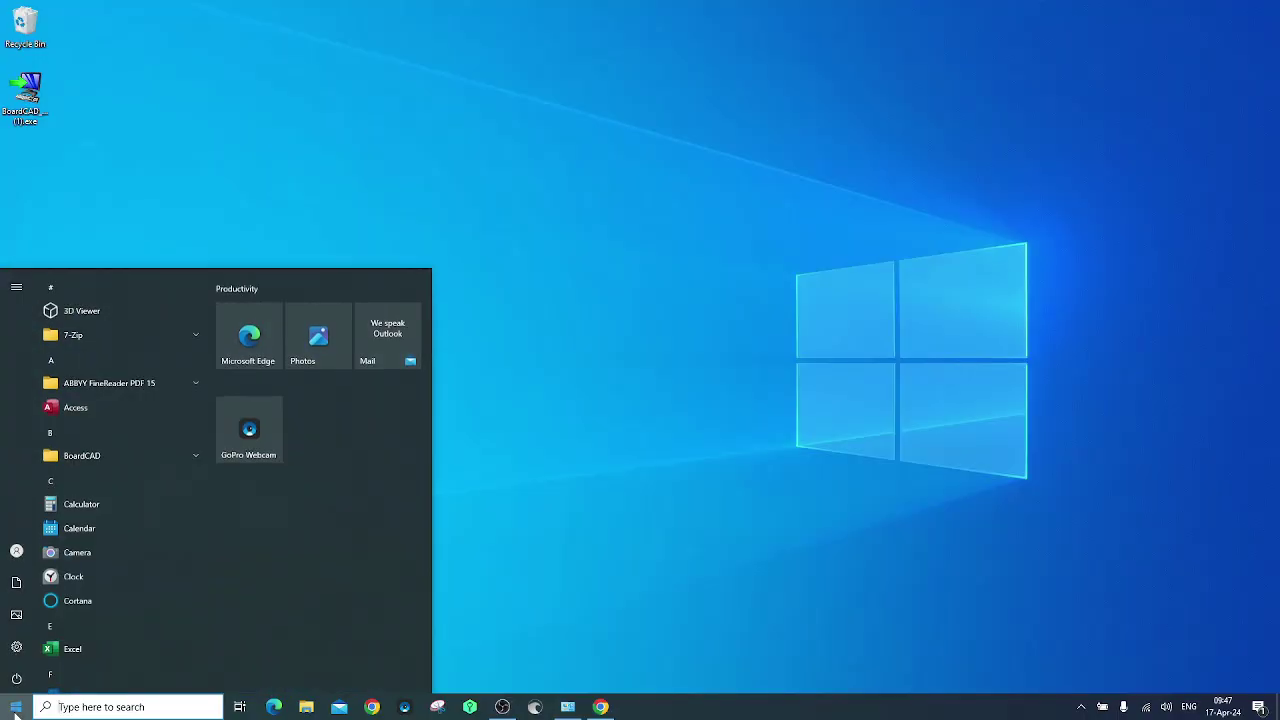
Step: Launch BoardCAD from its Start menu folder and create a new 7'6.00" x 21.50" Funboard
click(100, 450)
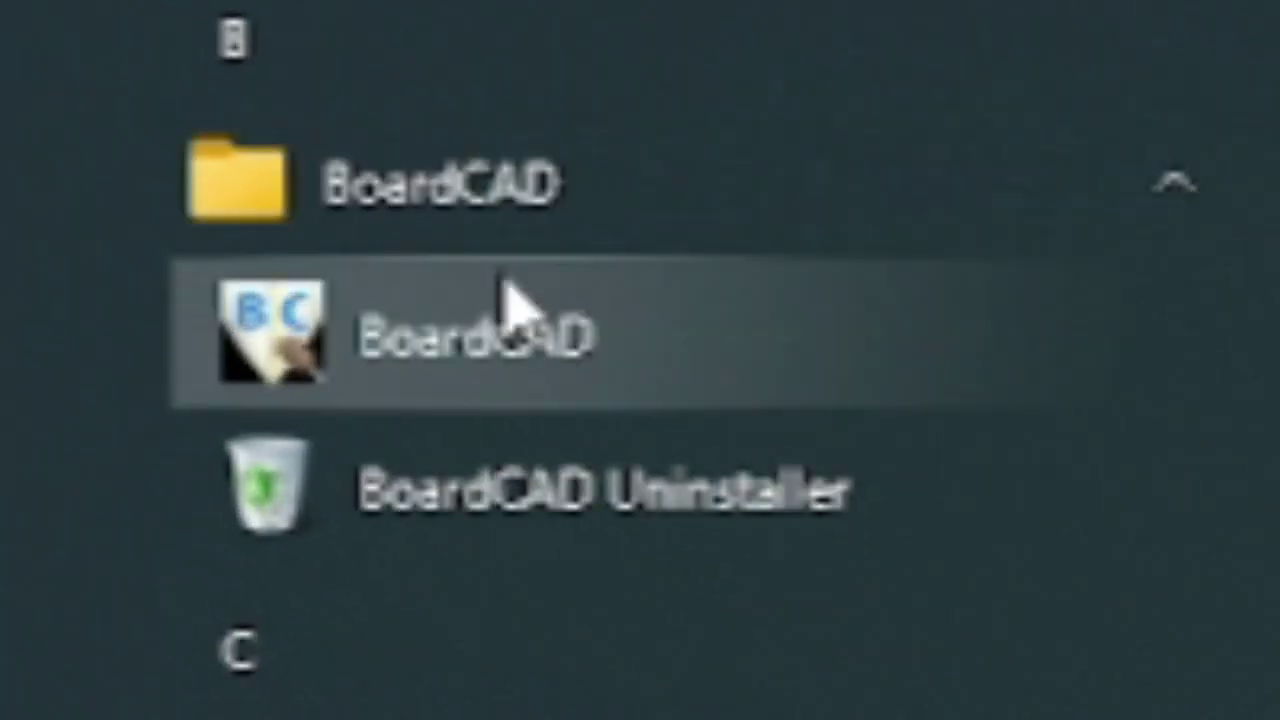
click(506, 290)
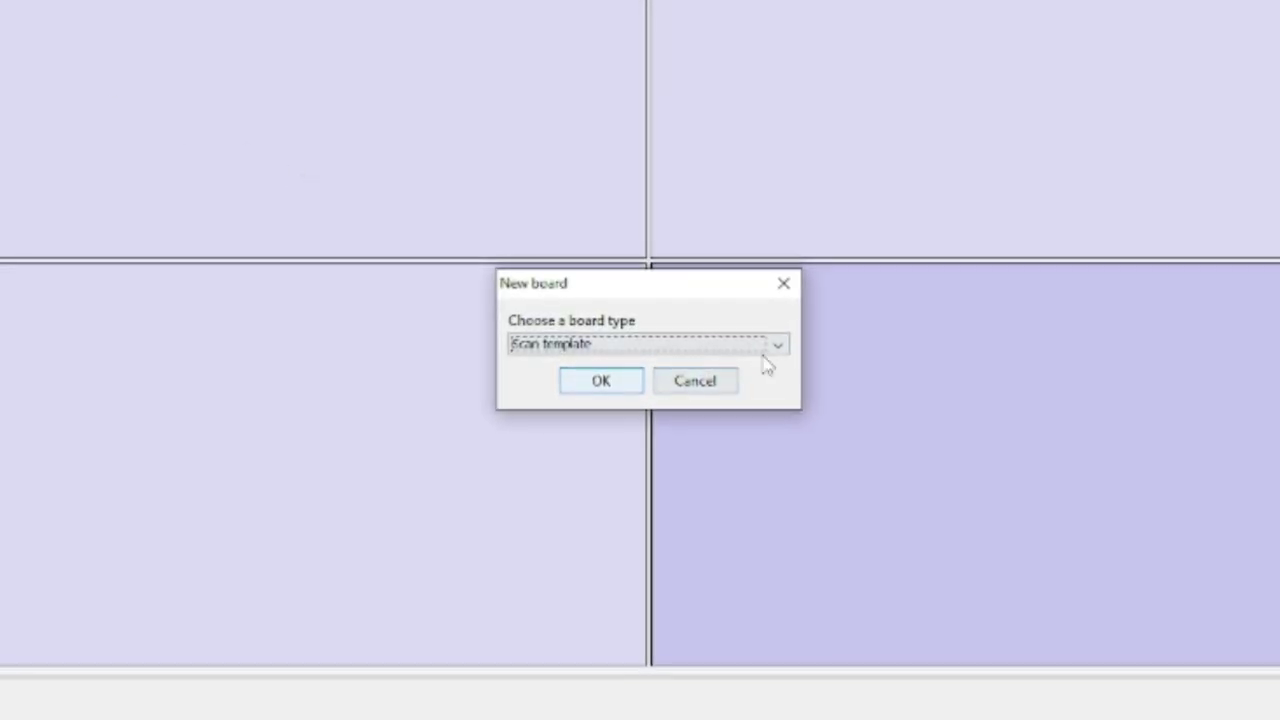
click(775, 347)
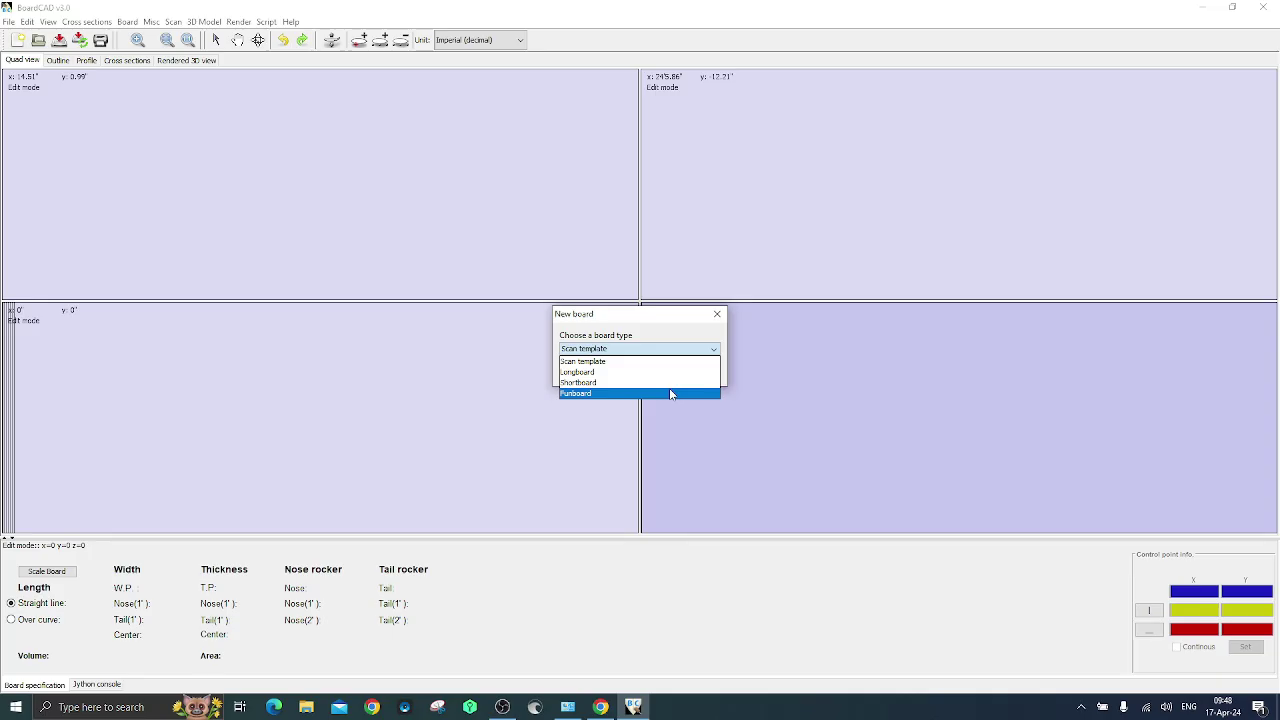
click(670, 394)
click(613, 372)
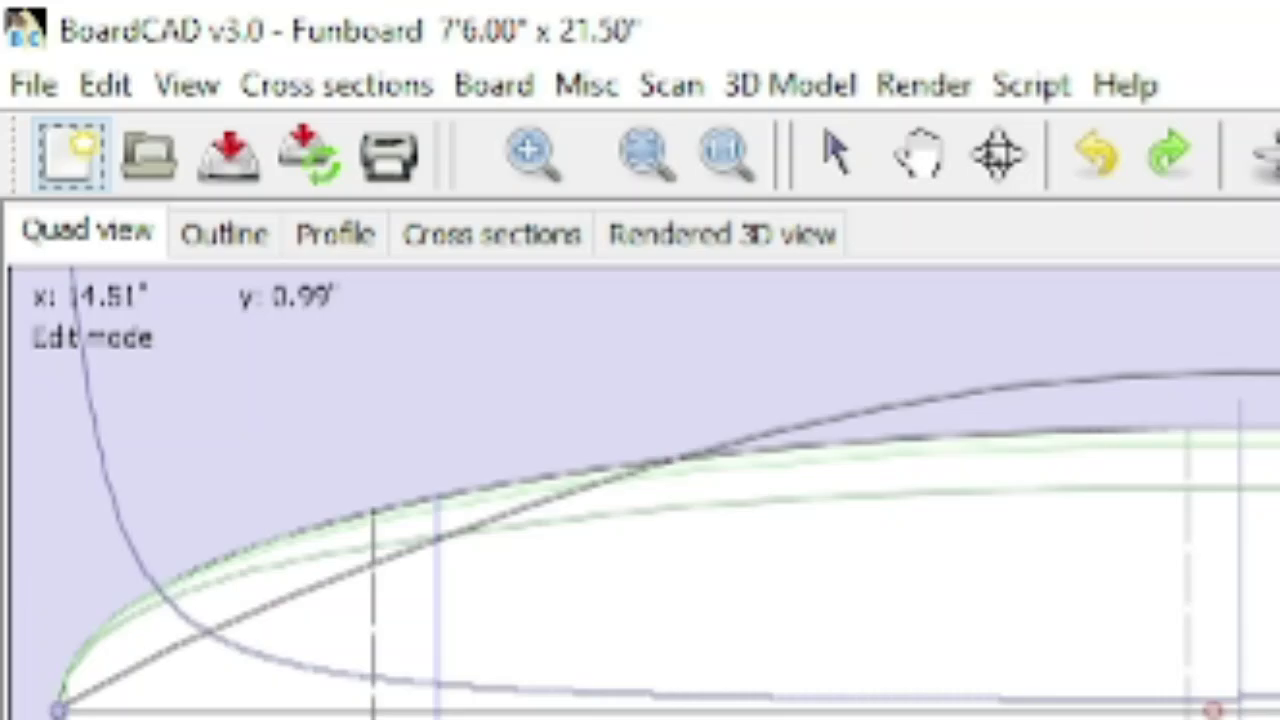
Step: In the Outline view, drag the tail control points so Tail(1') narrows to 14.75"
click(186, 174)
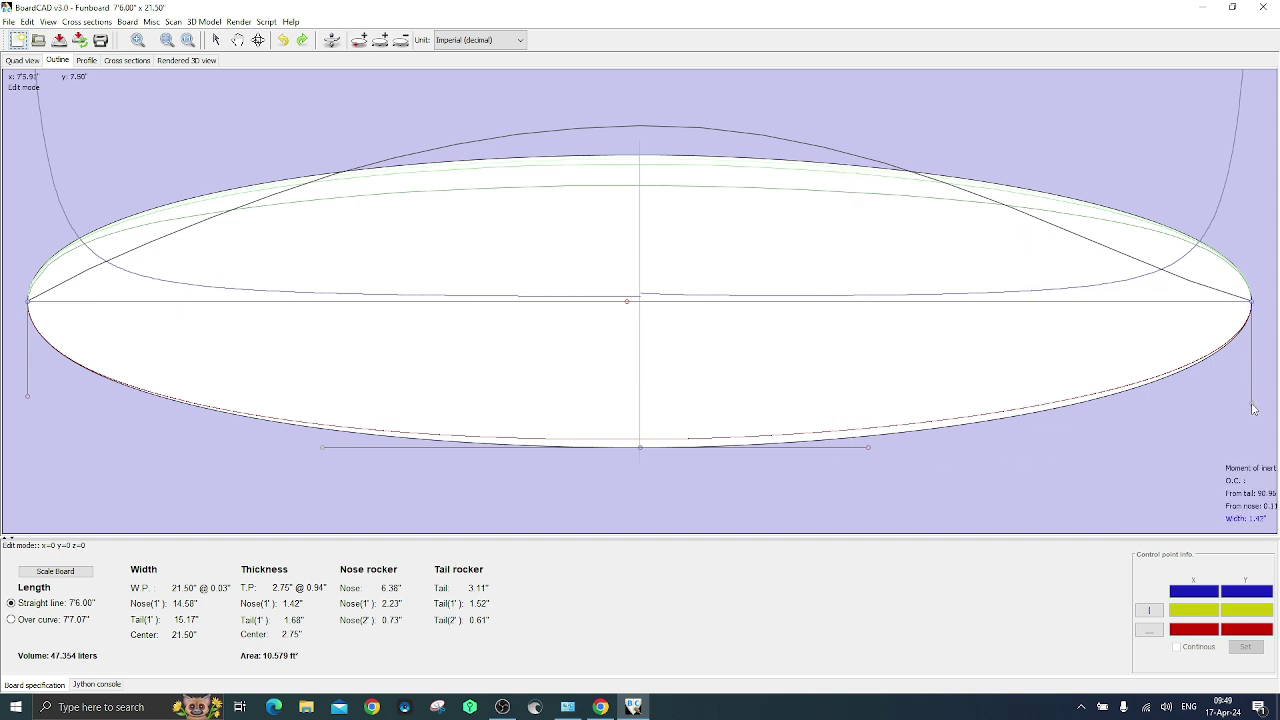
drag(1252, 407, 1245, 457)
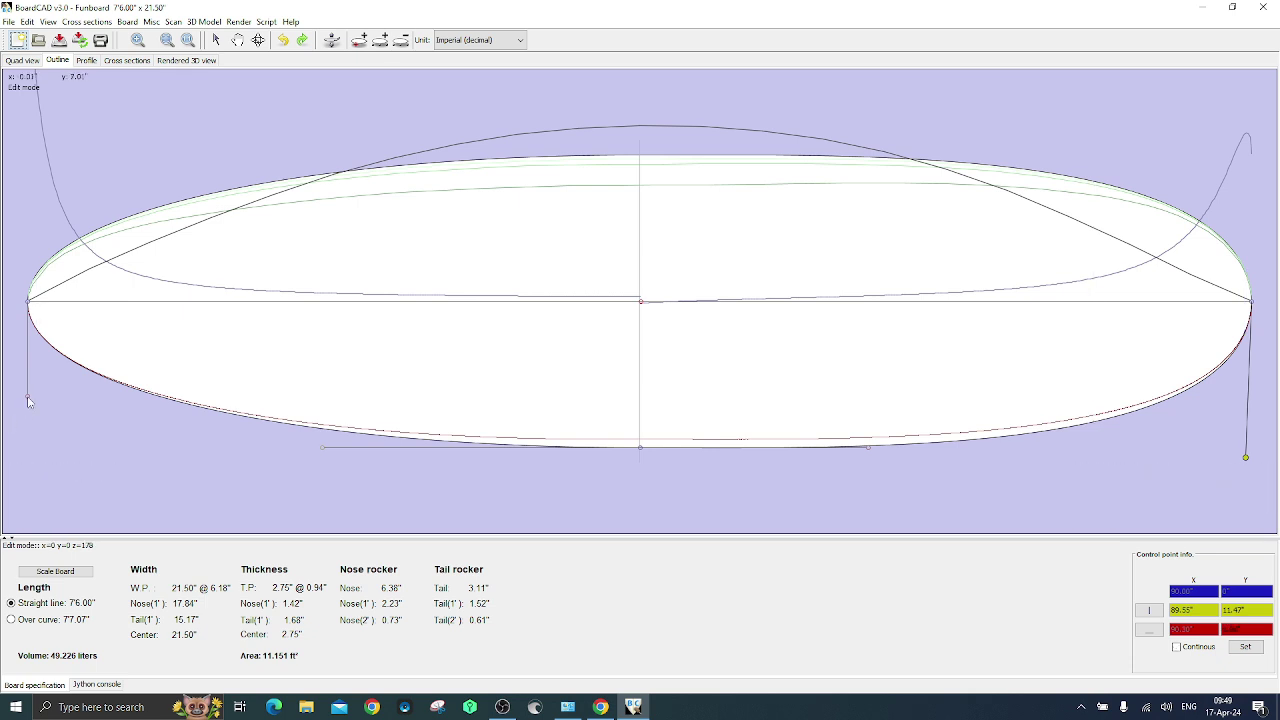
drag(27, 395, 27, 390)
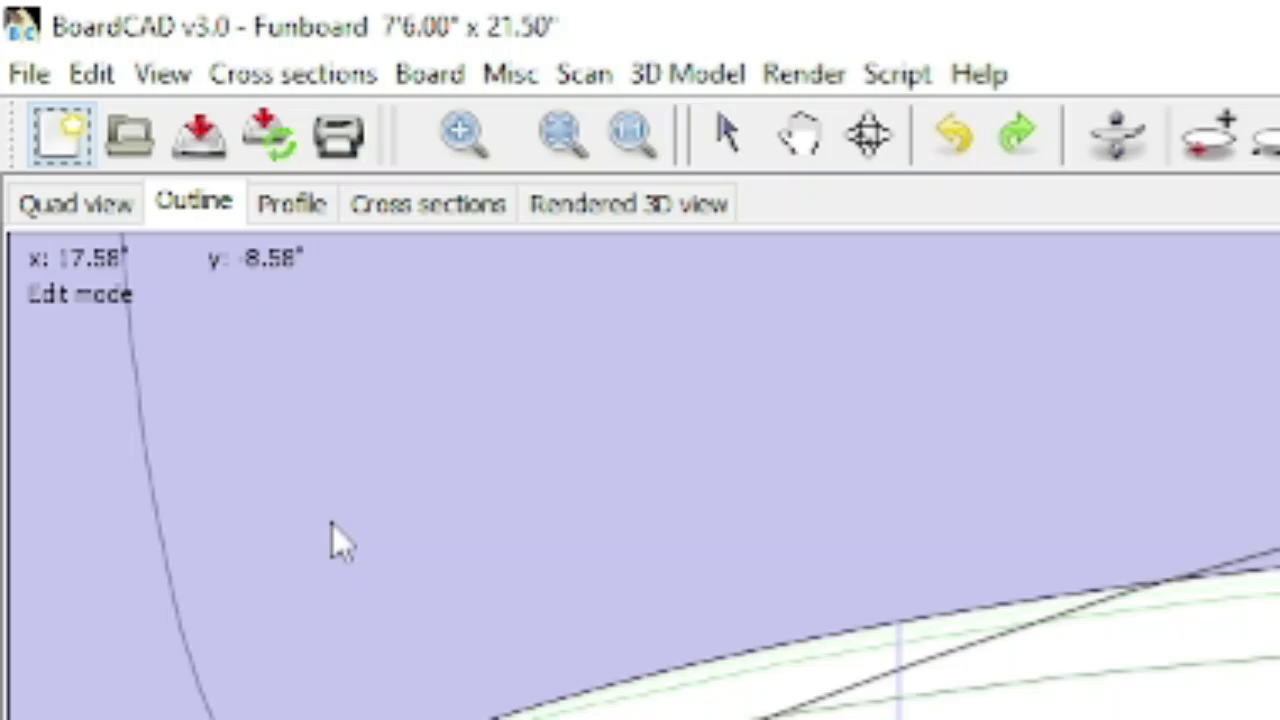
Step: In the Profile view, lower the rocker's nose tip and nudge the point behind it
click(358, 250)
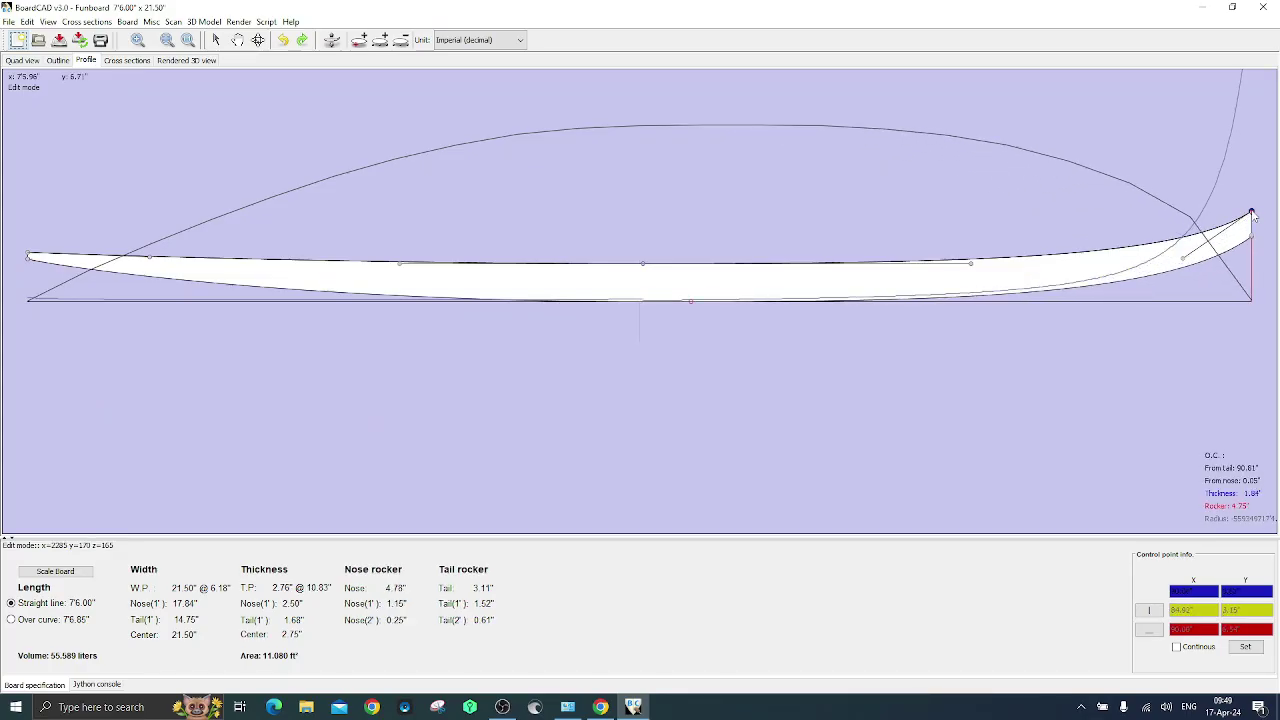
drag(1253, 216, 1250, 233)
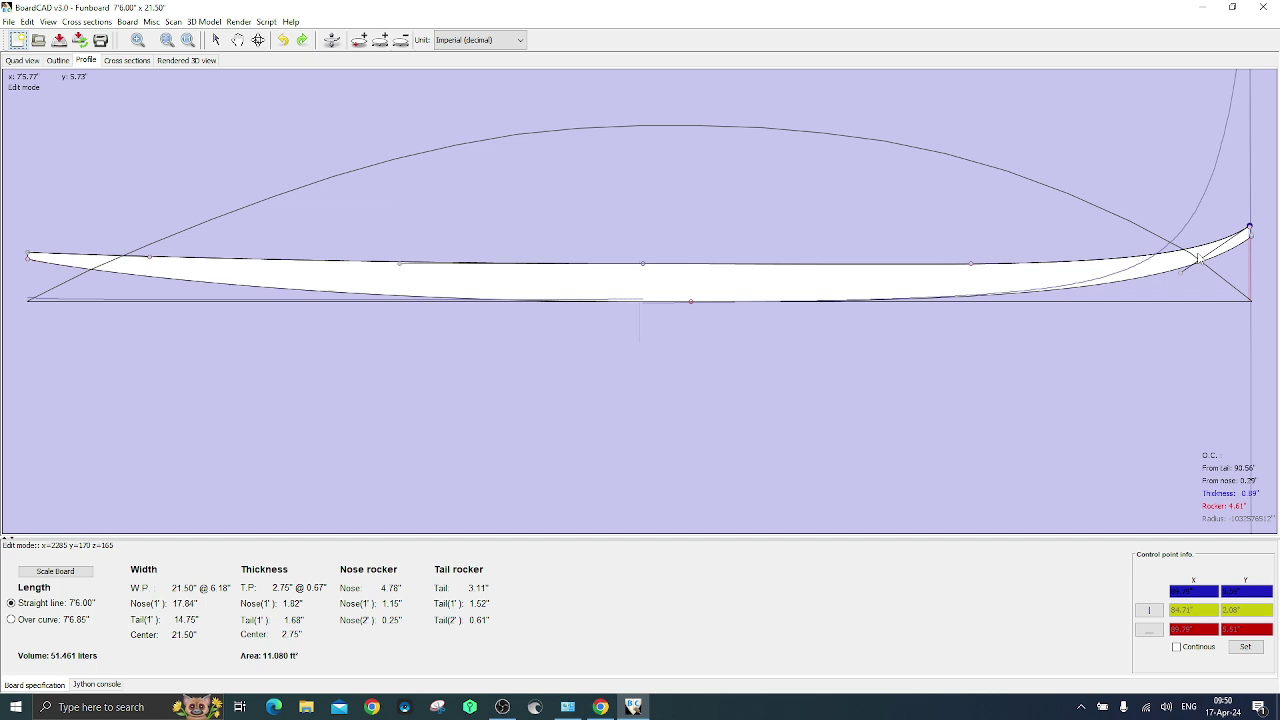
click(1174, 270)
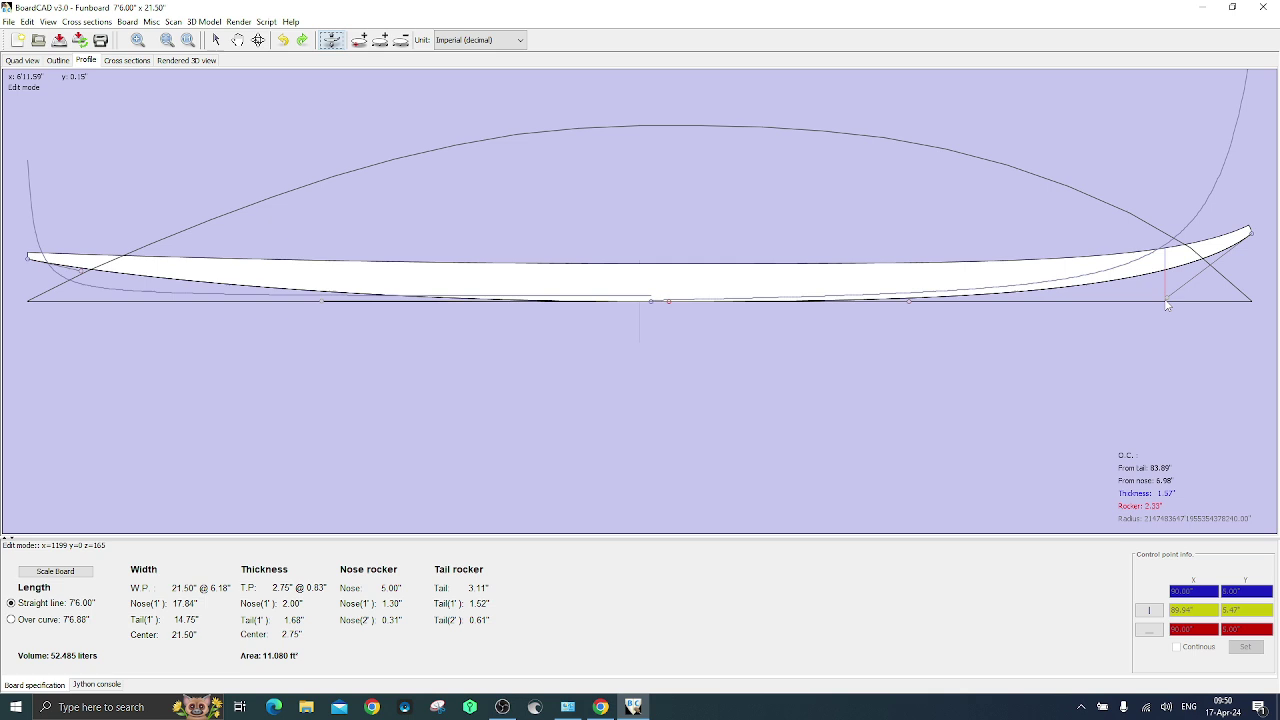
drag(1162, 302, 1158, 296)
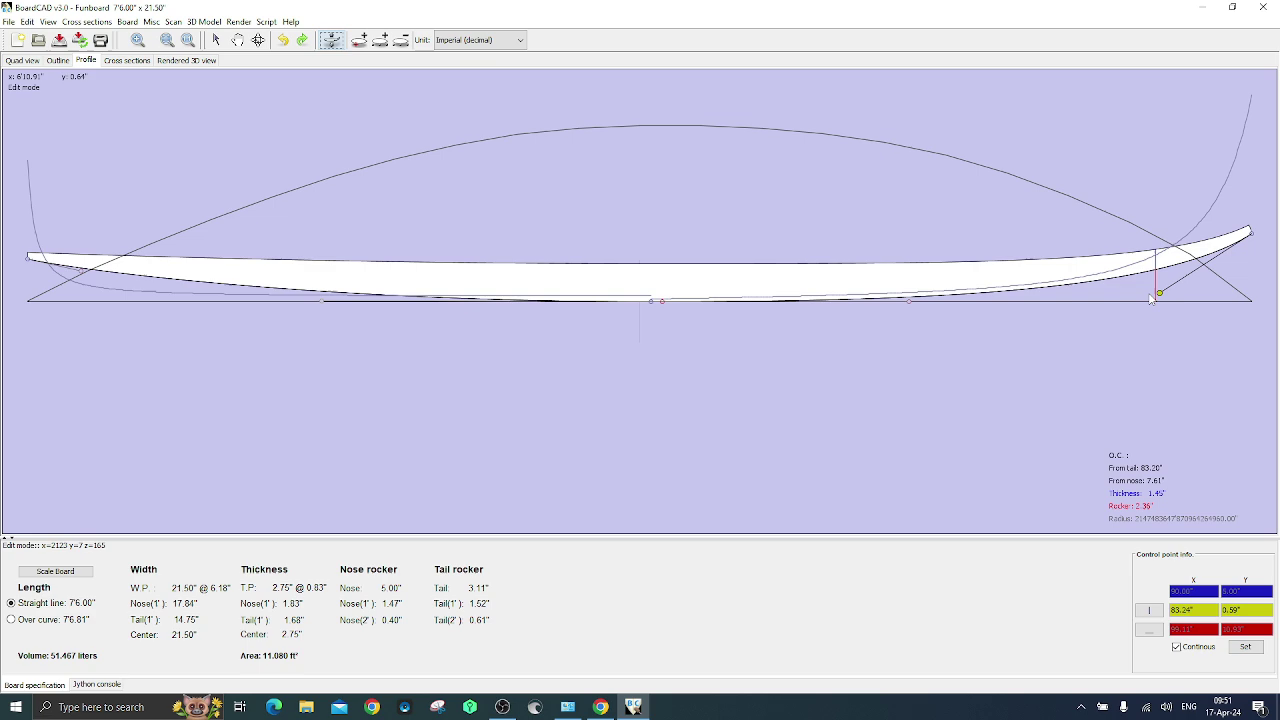
Step: In Cross sections, drag the rail control points to set a 160.8° release angle
click(127, 60)
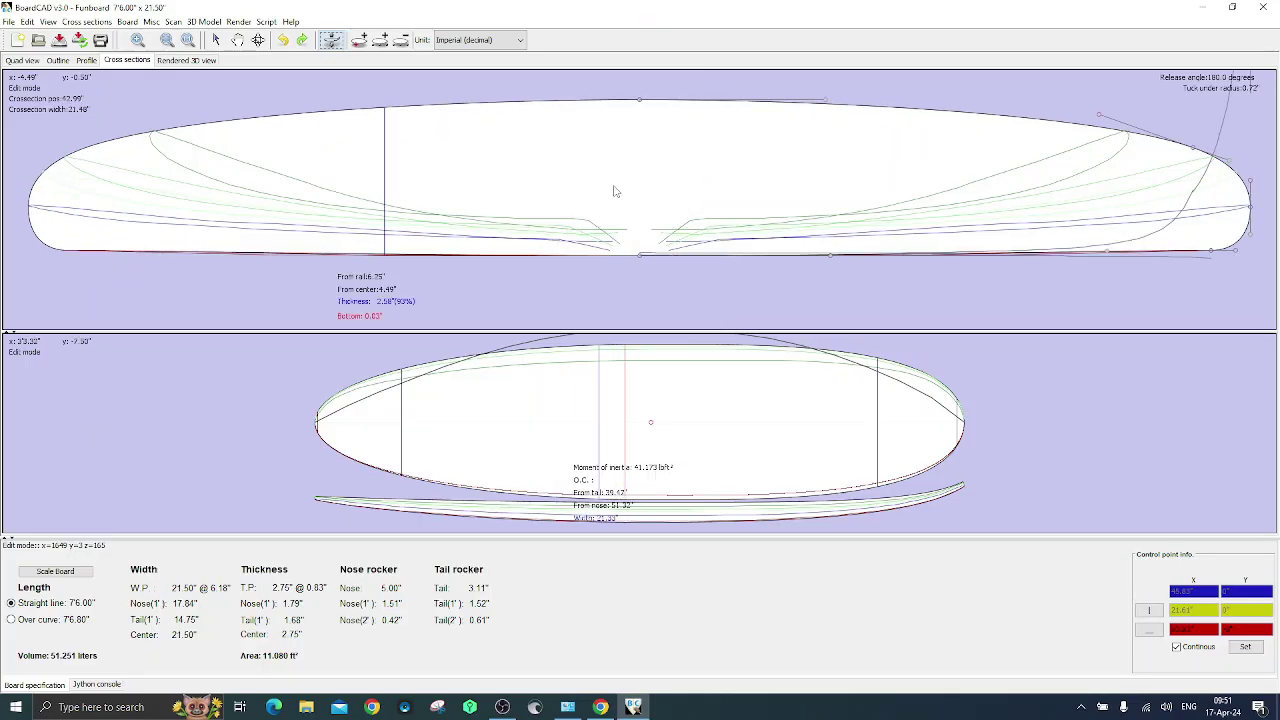
scroll(615, 192, down, 2)
drag(1097, 159, 1082, 161)
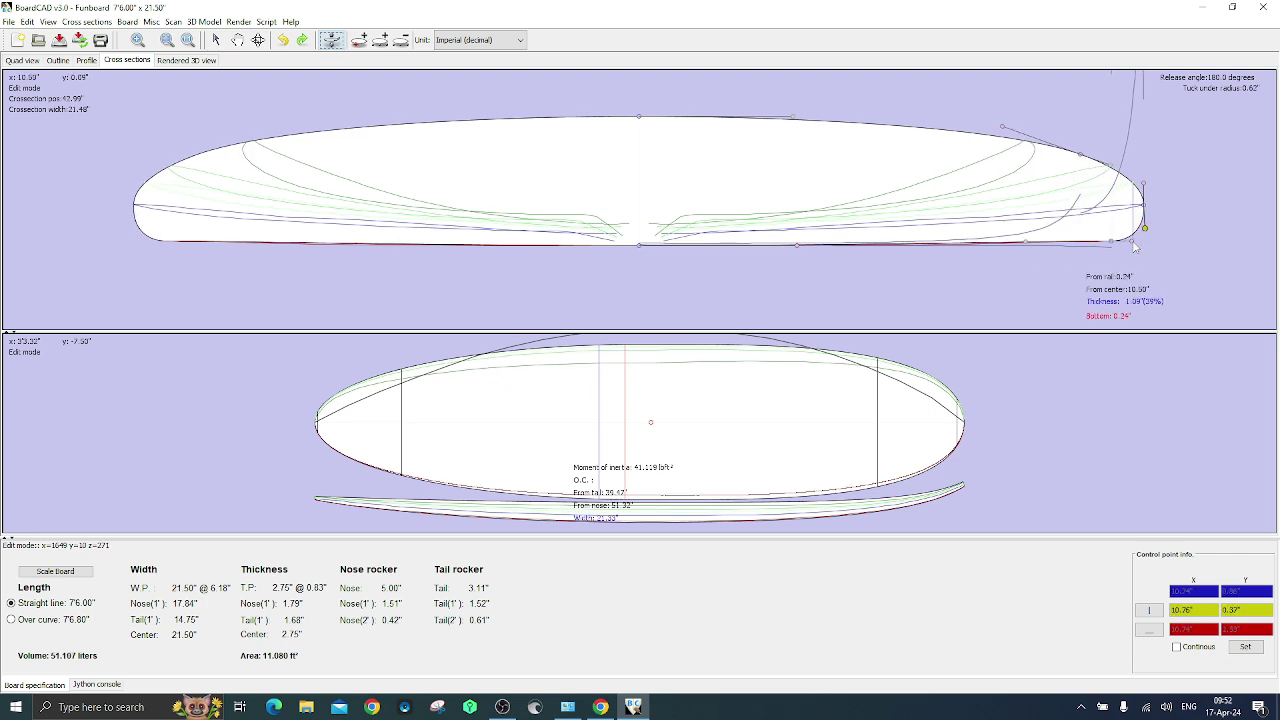
drag(1133, 237, 1142, 228)
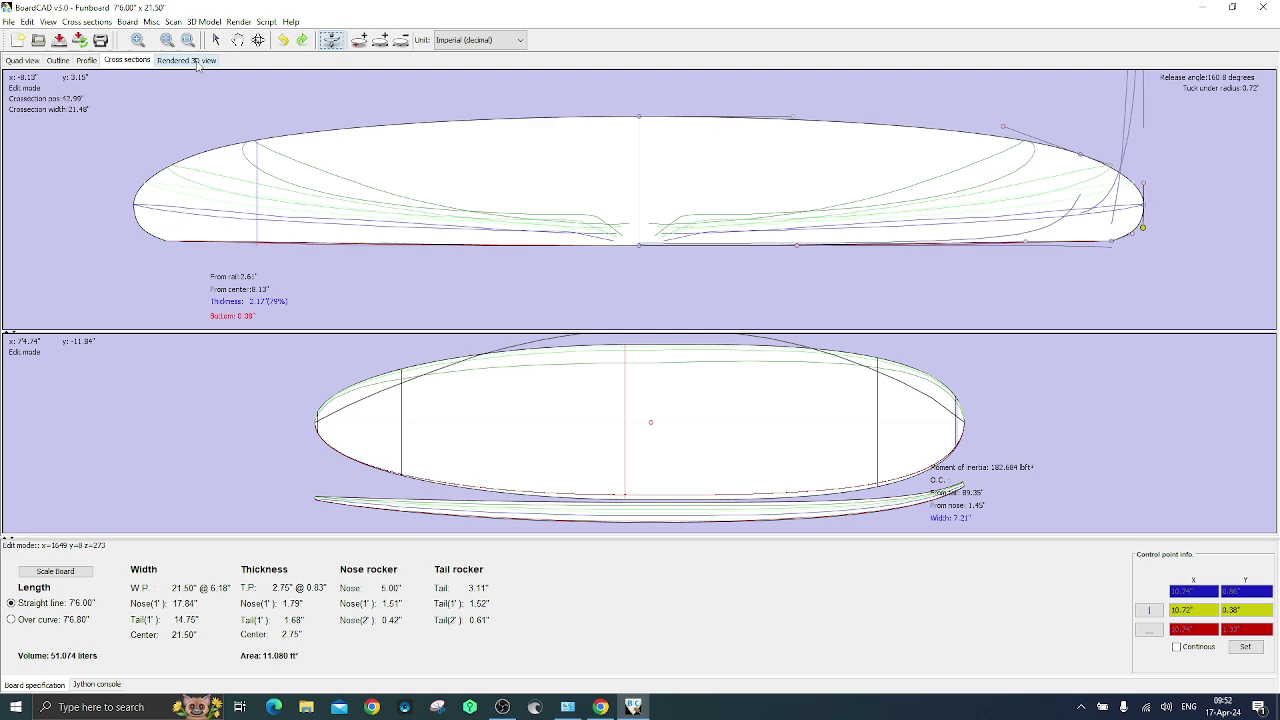
Step: Show the bezier 3D model in the rendered view and tilt it to look down on the deck
click(196, 61)
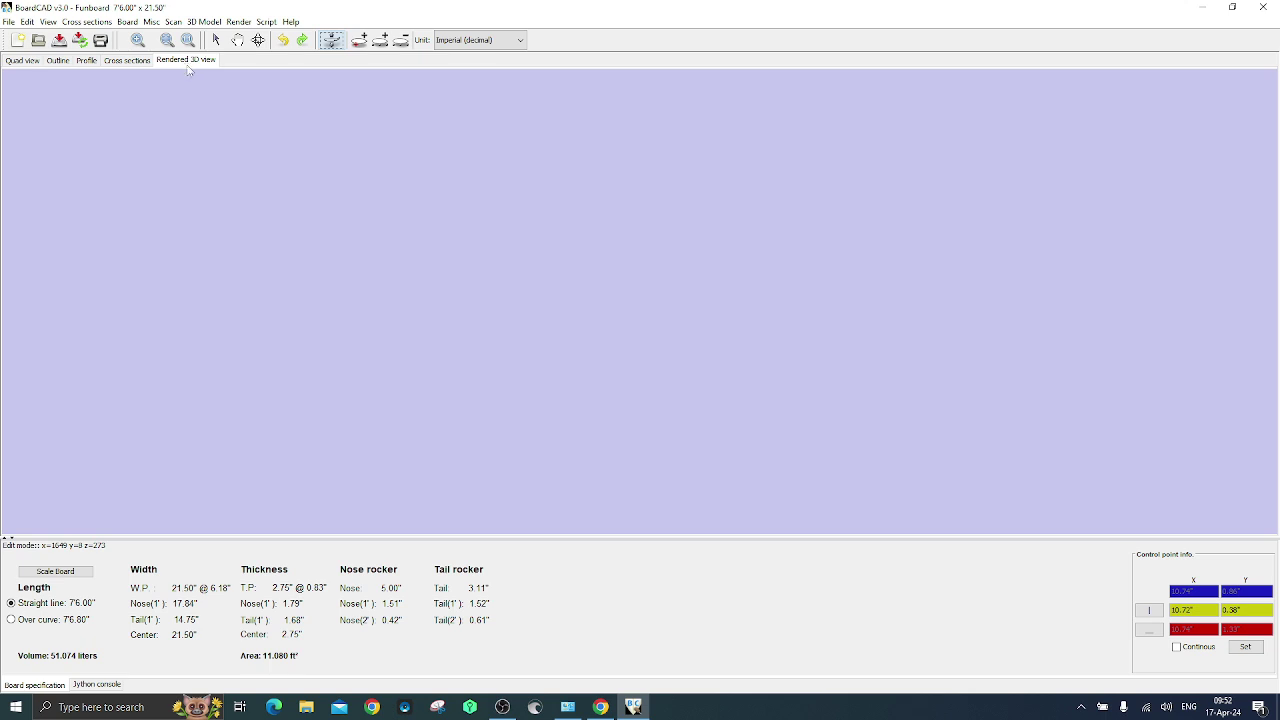
click(240, 22)
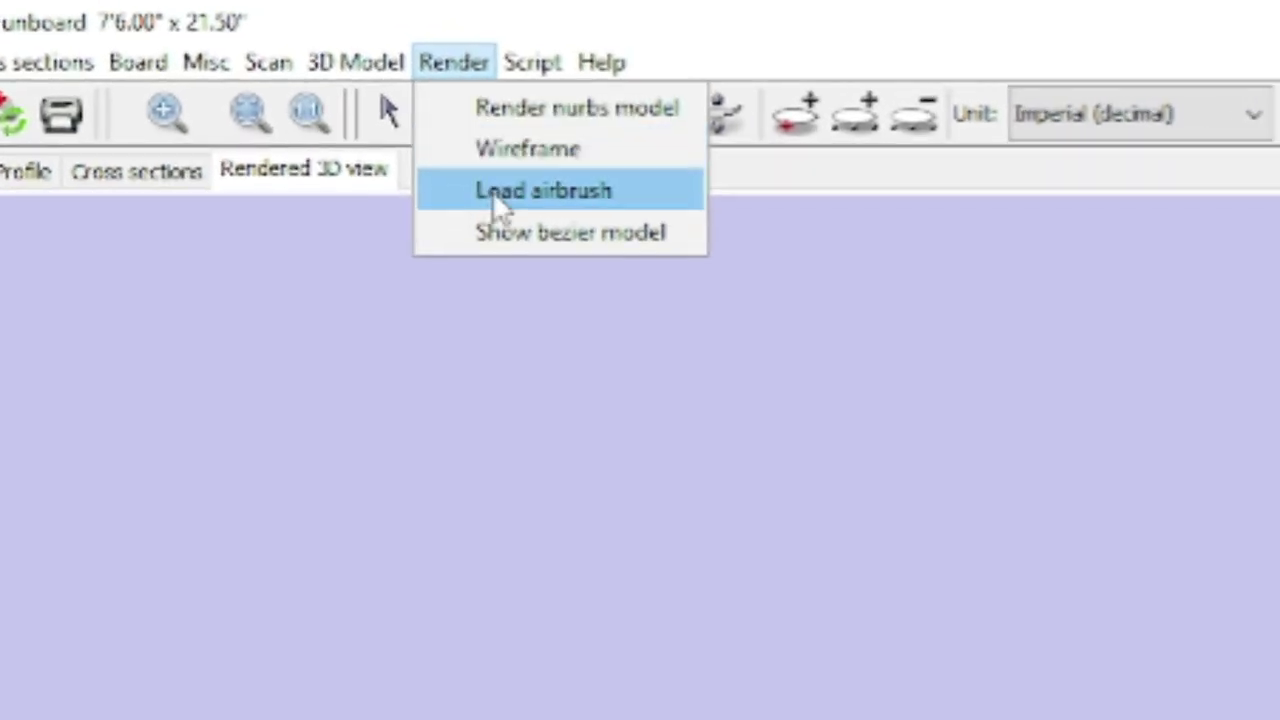
click(523, 262)
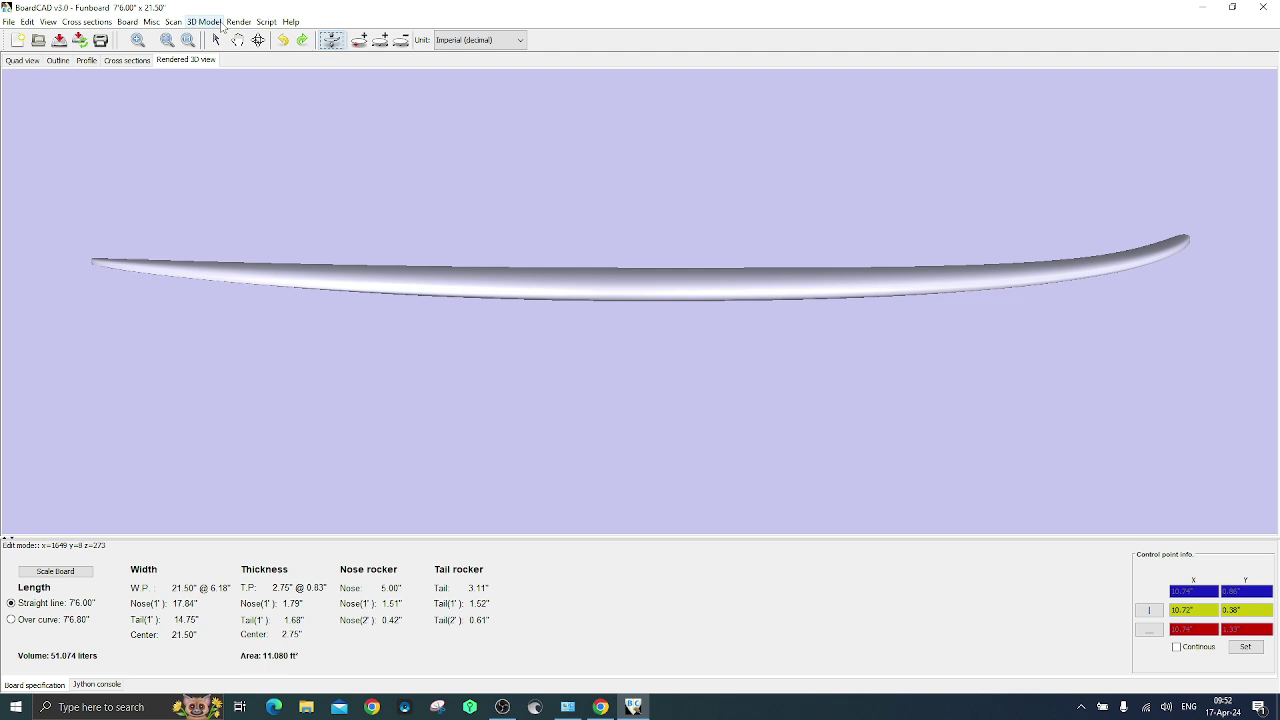
mouse_move(641, 281)
mouse_down()
mouse_move(629, 357)
mouse_move(655, 381)
mouse_move(686, 389)
mouse_move(719, 369)
mouse_move(831, 354)
mouse_move(826, 434)
mouse_move(663, 336)
mouse_up()
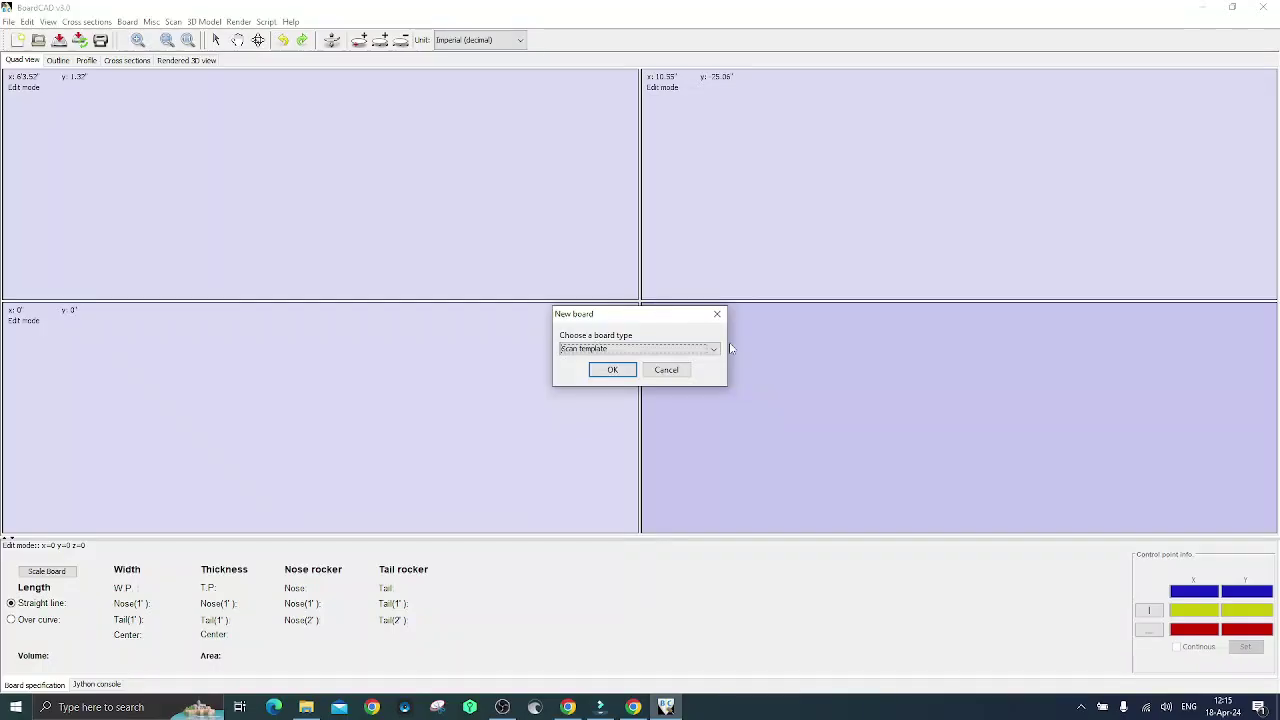
Step: Create a new 9' x 22.75" Longboard and turn off View > Use fill
click(716, 352)
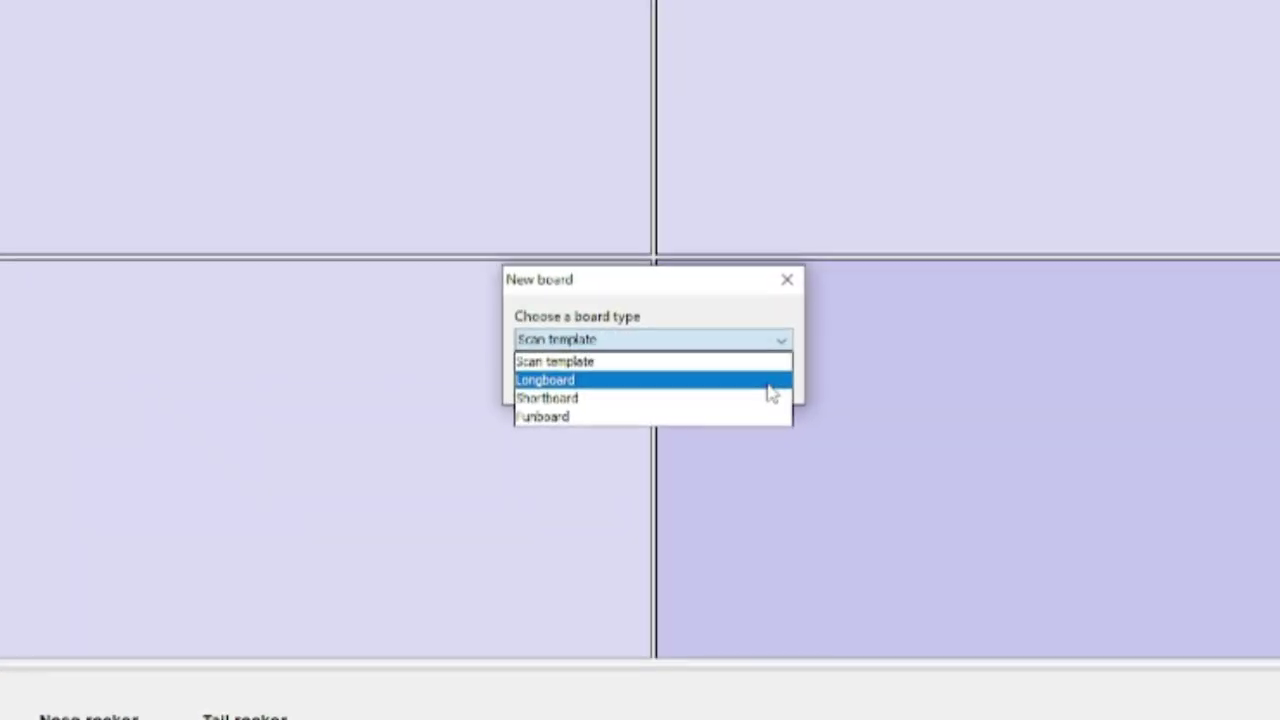
click(707, 373)
click(603, 382)
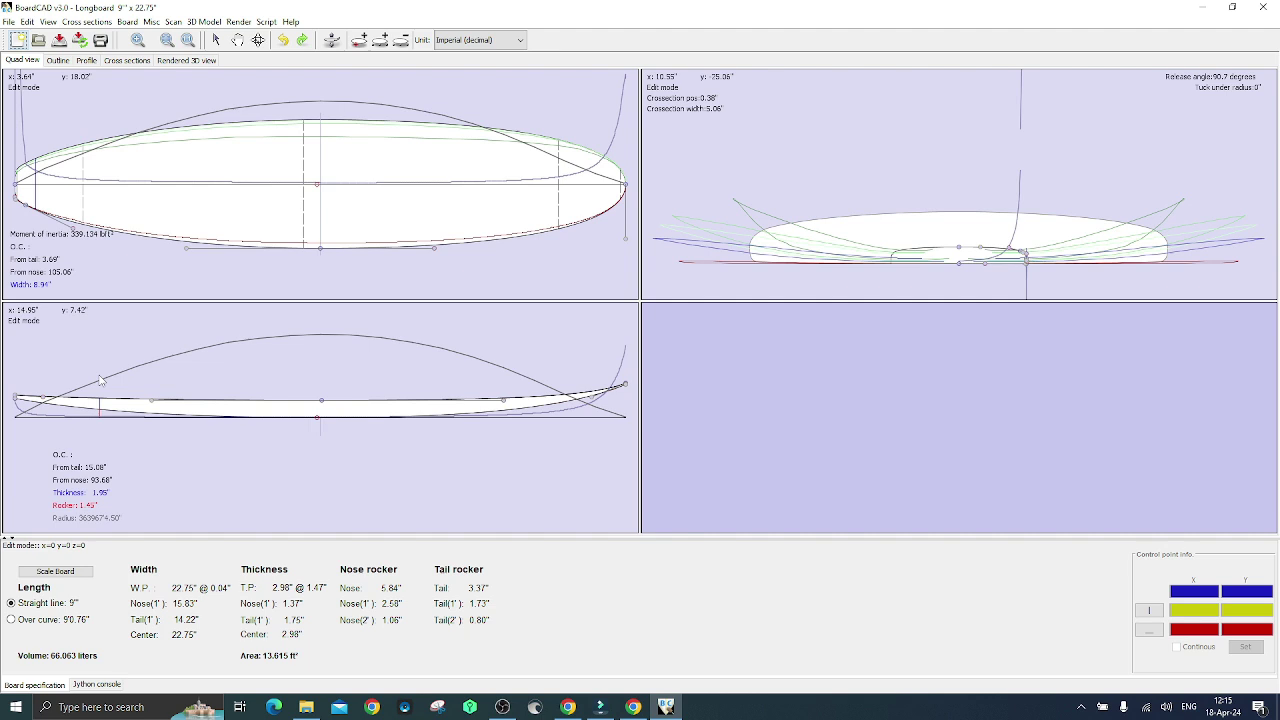
click(47, 21)
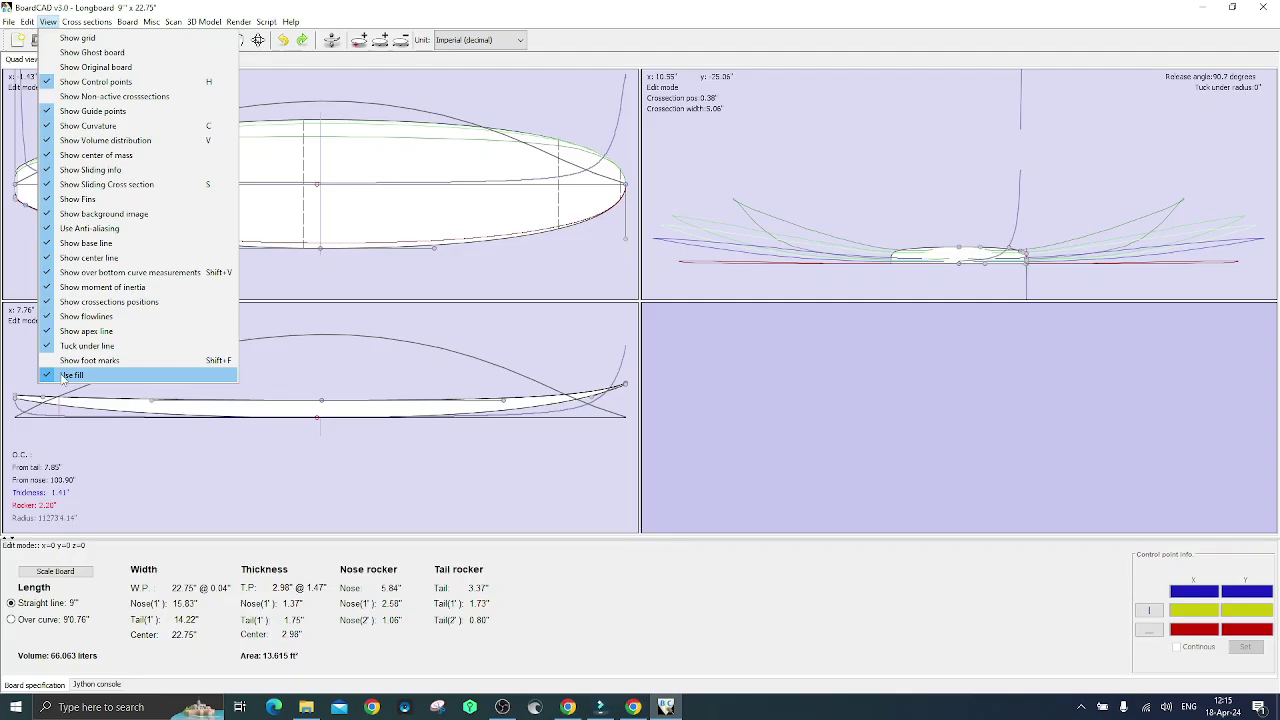
click(516, 528)
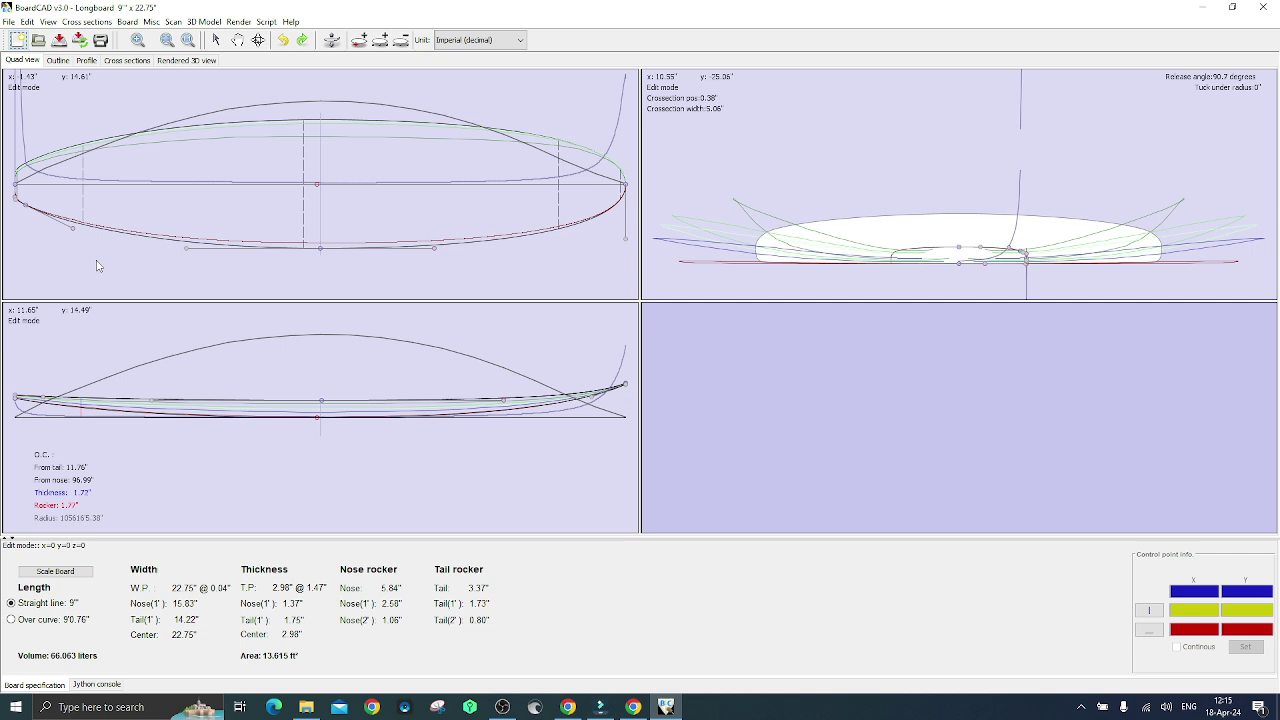
Step: Load 3-removebg-preview.png as the background image in the Outline view
click(58, 61)
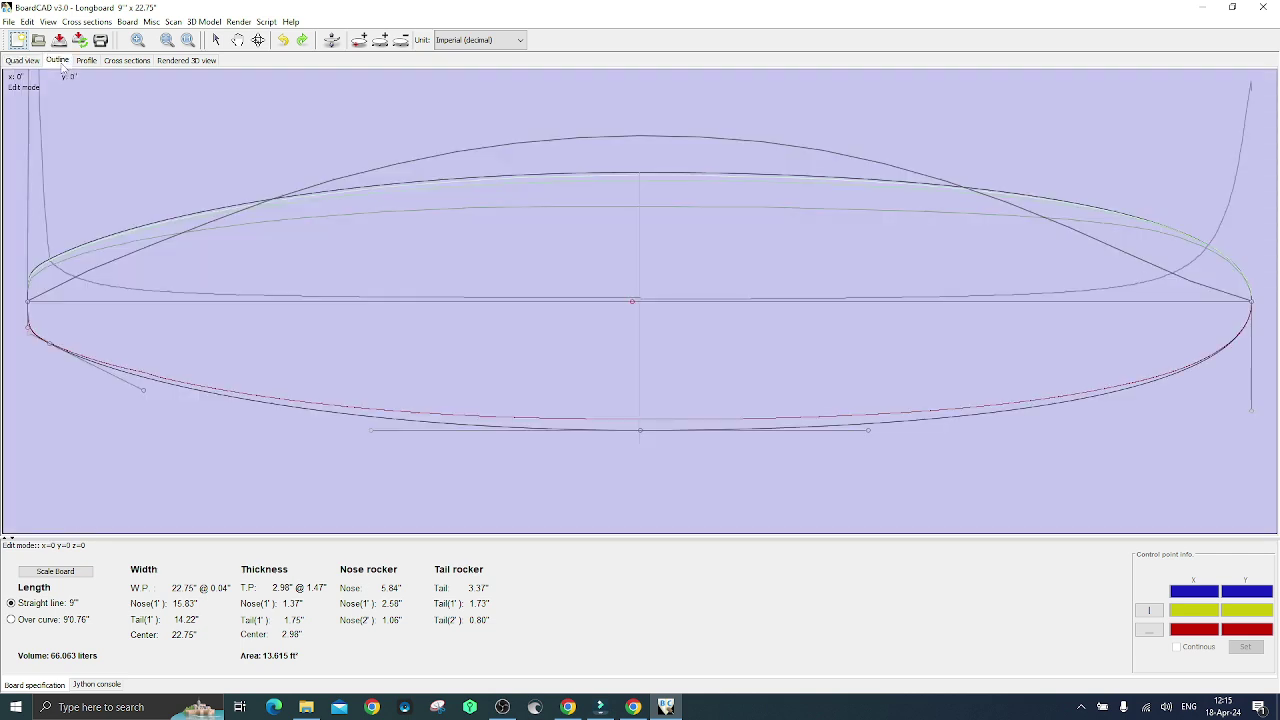
click(26, 21)
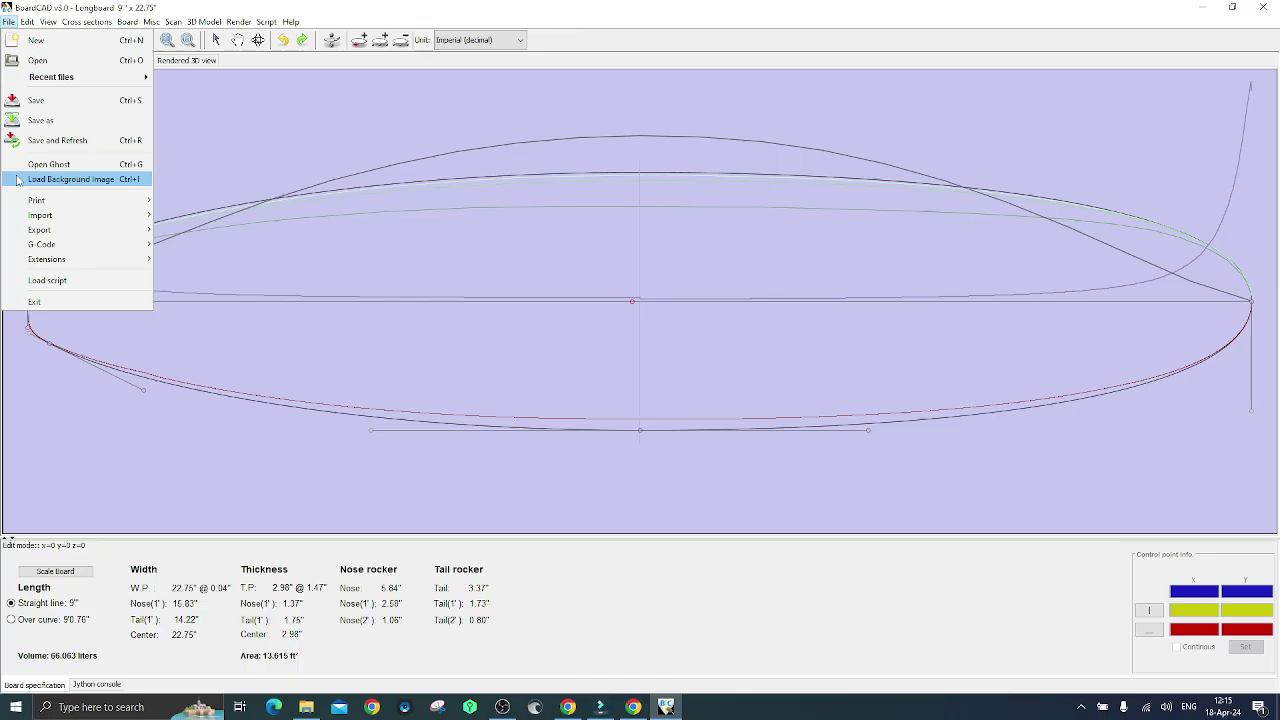
click(465, 348)
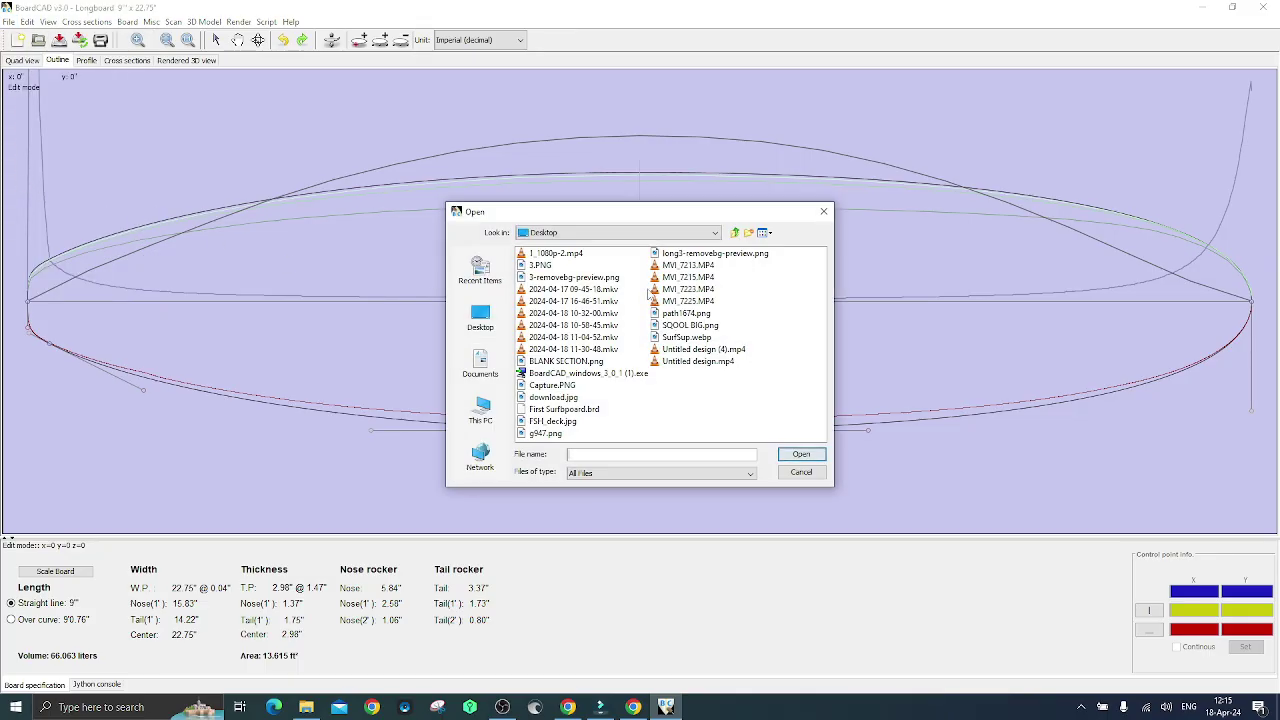
double_click(600, 278)
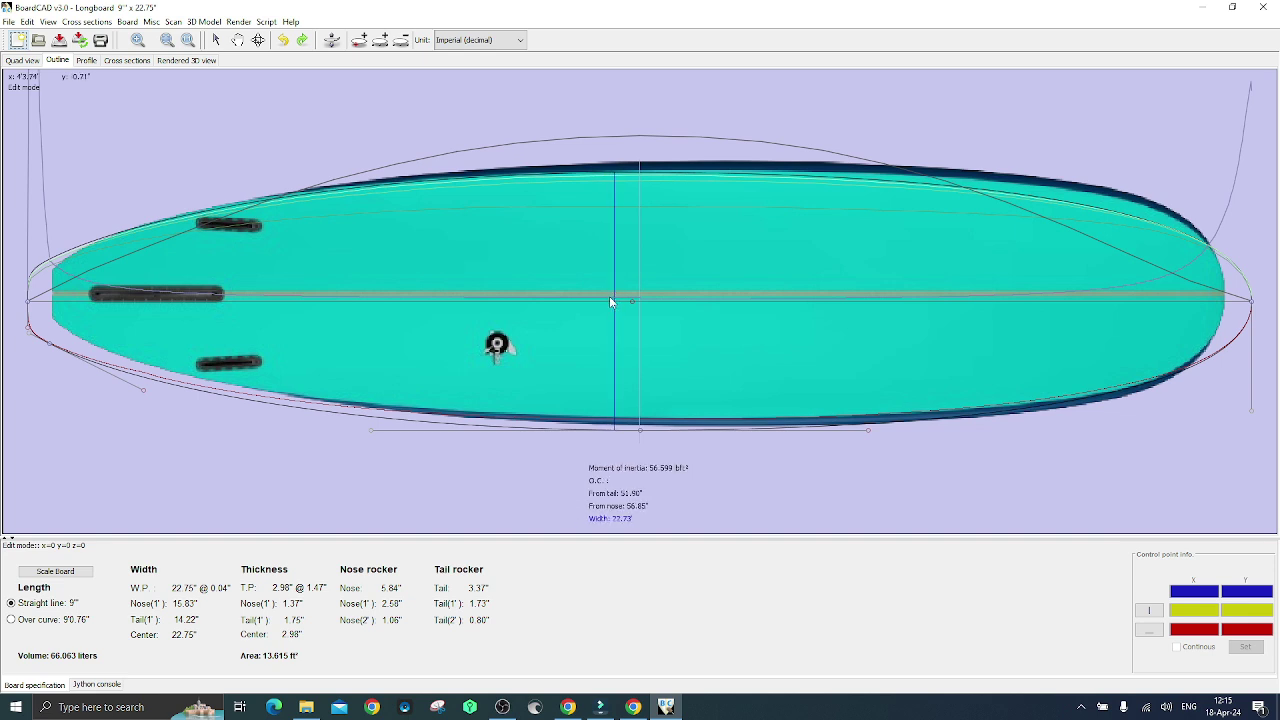
Step: Align the photo tail-to-nose with the outline and widen the outline to 24.21"
click(55, 296)
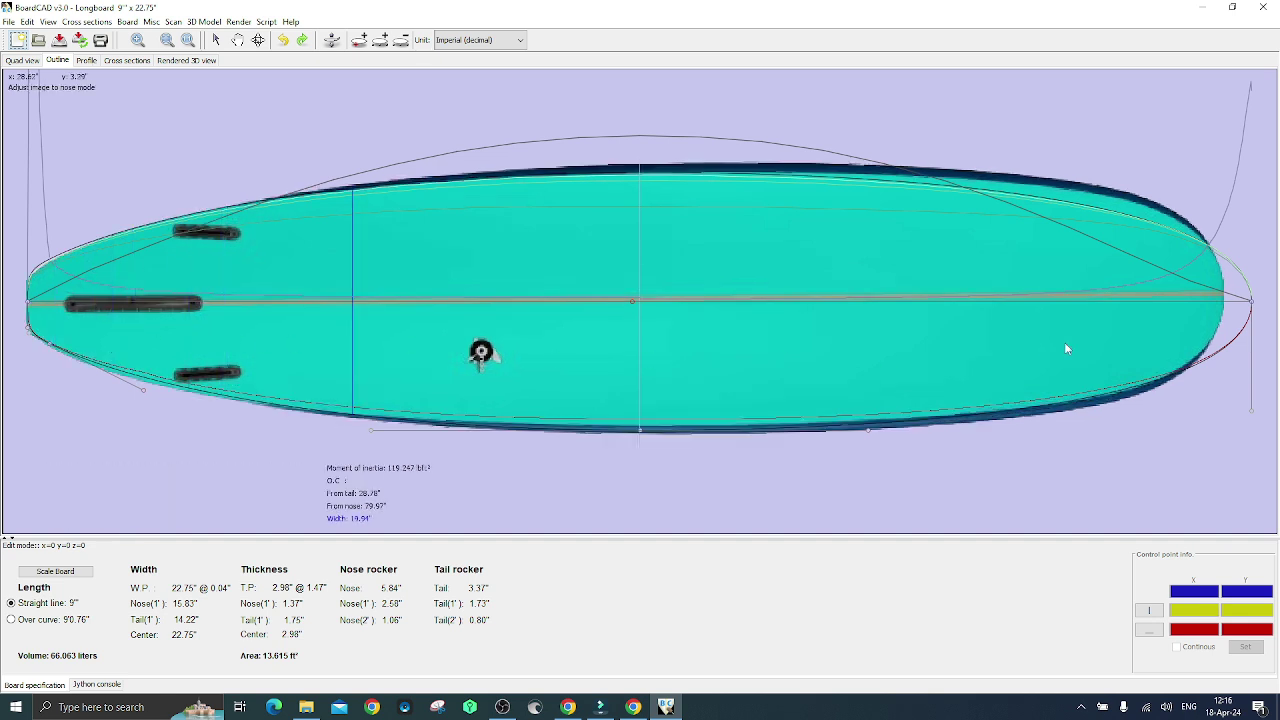
click(1222, 298)
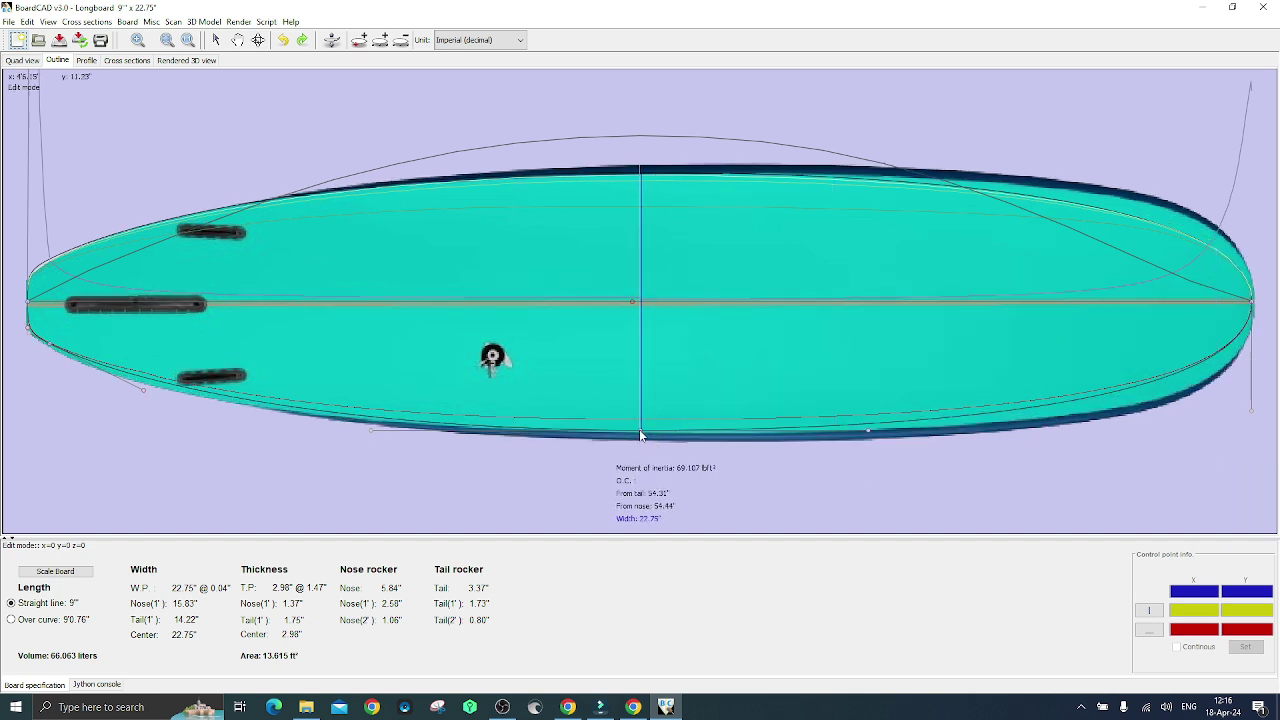
mouse_move(640, 437)
mouse_down()
mouse_move(639, 459)
mouse_move(639, 444)
mouse_up()
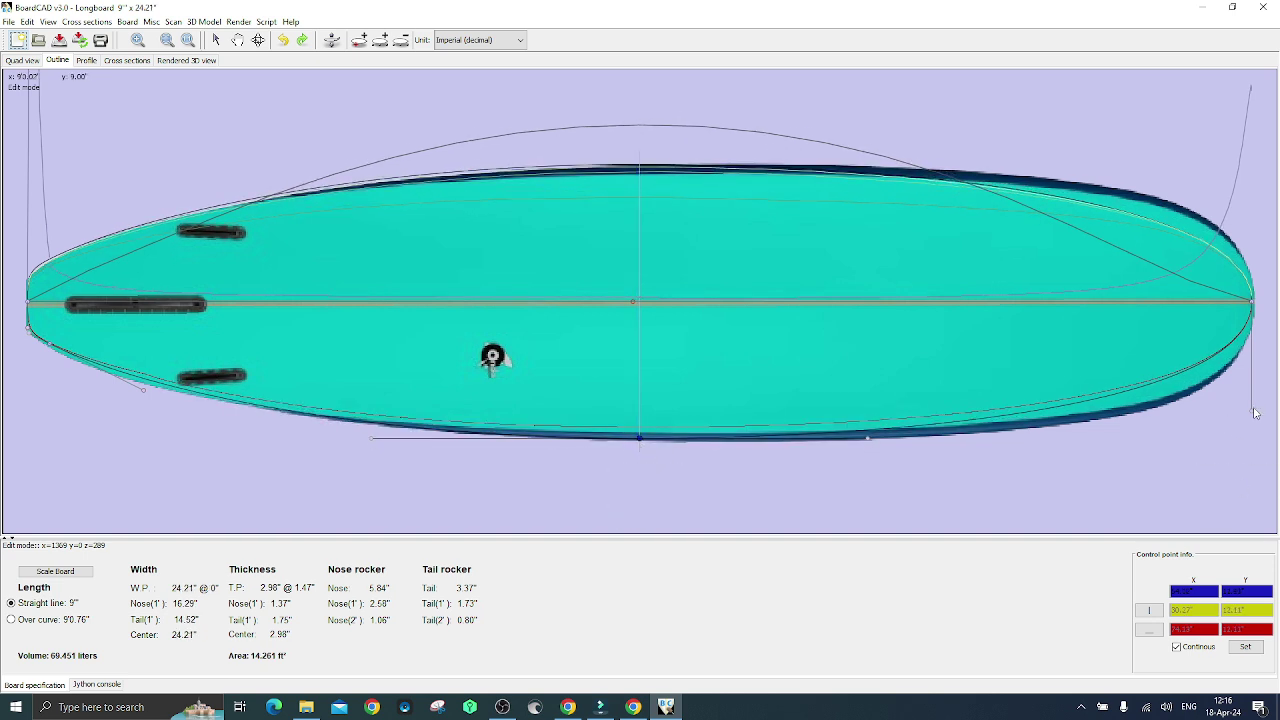
Step: Drag the nose's lower tangent handle outward so Nose(1') becomes 20.61"
drag(1254, 416, 1271, 466)
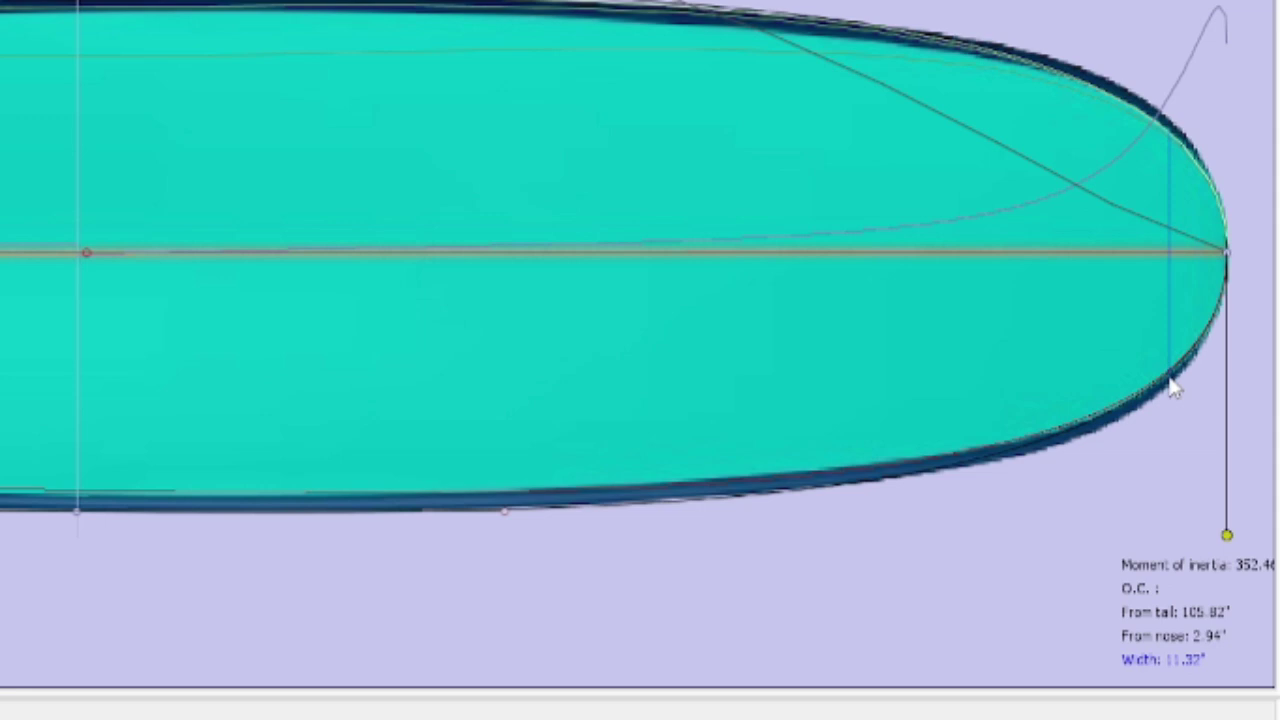
Step: Add a control point on the nose curve and drag it and its tangent onto the photo's nose edge
right_click(1175, 390)
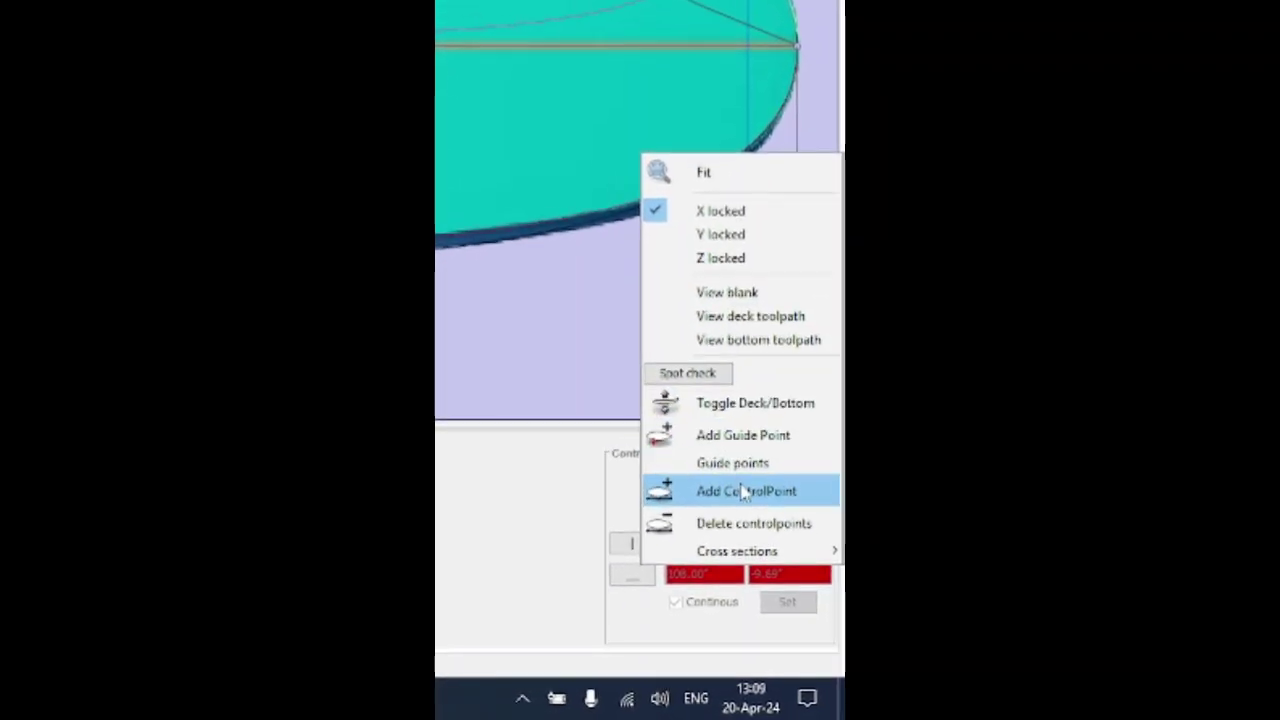
click(743, 491)
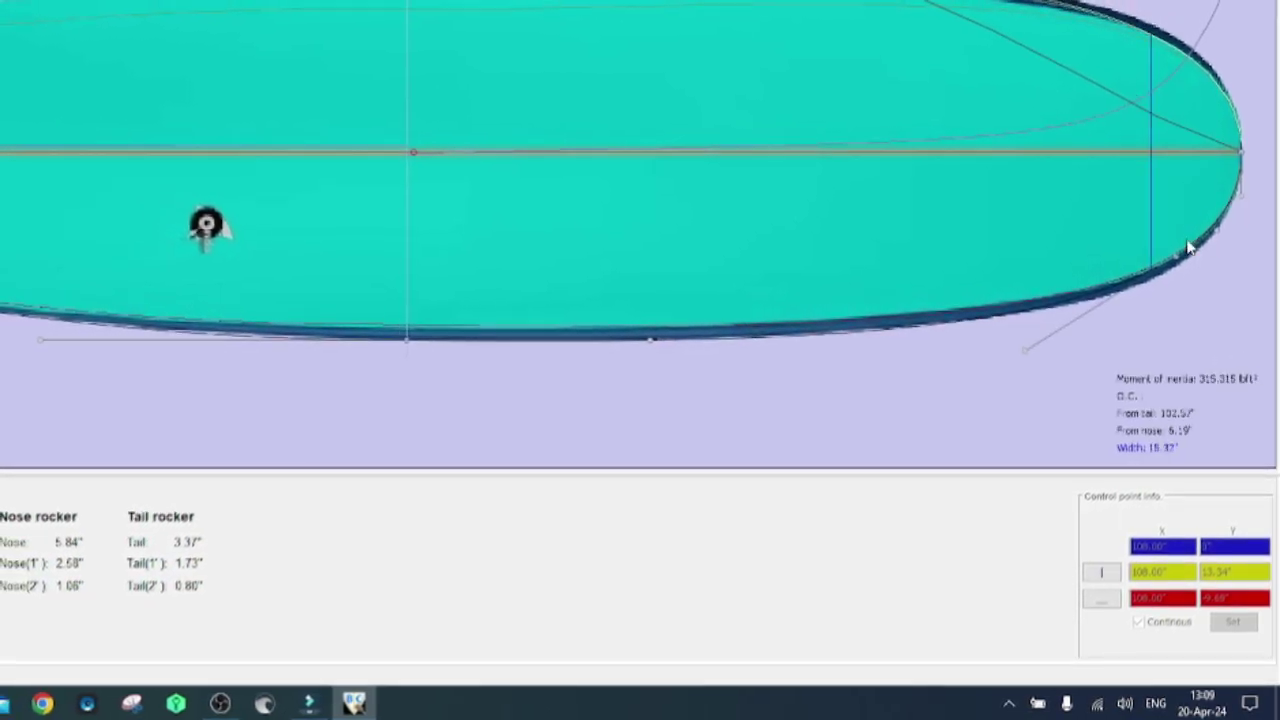
click(1183, 265)
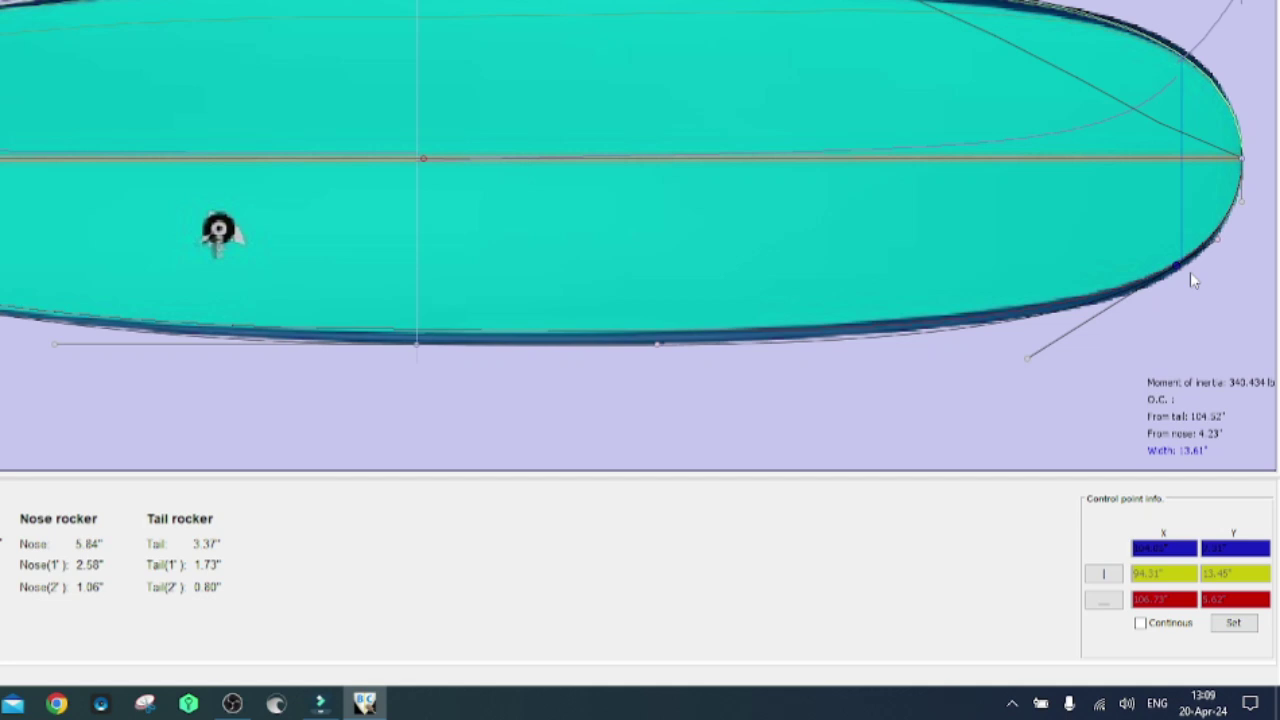
mouse_move(1197, 287)
mouse_down()
mouse_move(1193, 272)
mouse_move(1201, 281)
mouse_up()
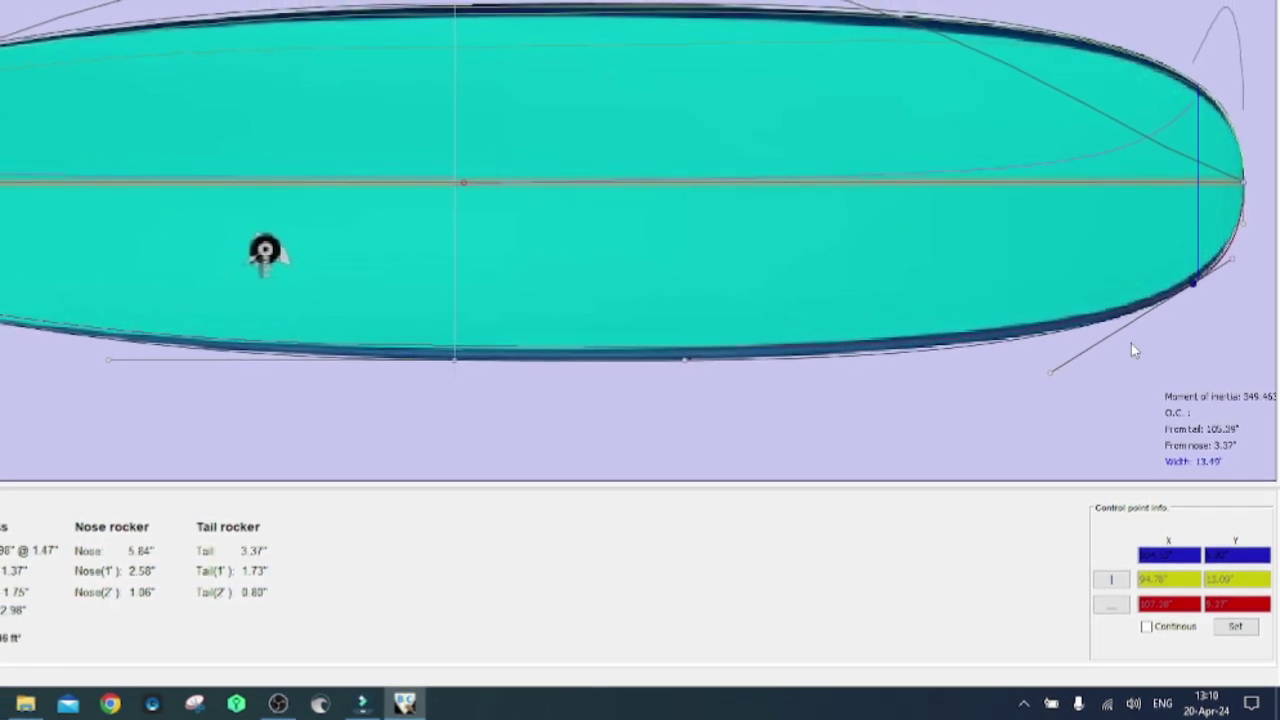
drag(1052, 375, 1060, 379)
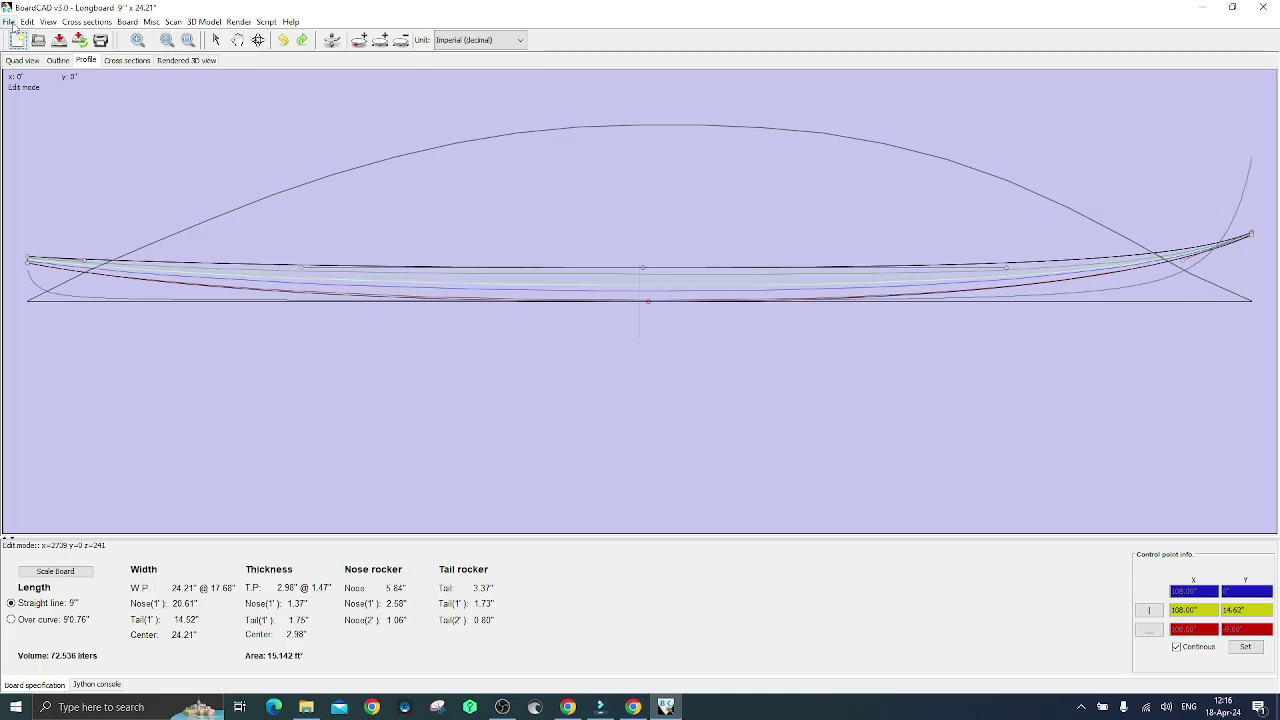
Step: Load long3-removebg-preview.png behind the profile and align its tail and nose to the profile ends
click(8, 22)
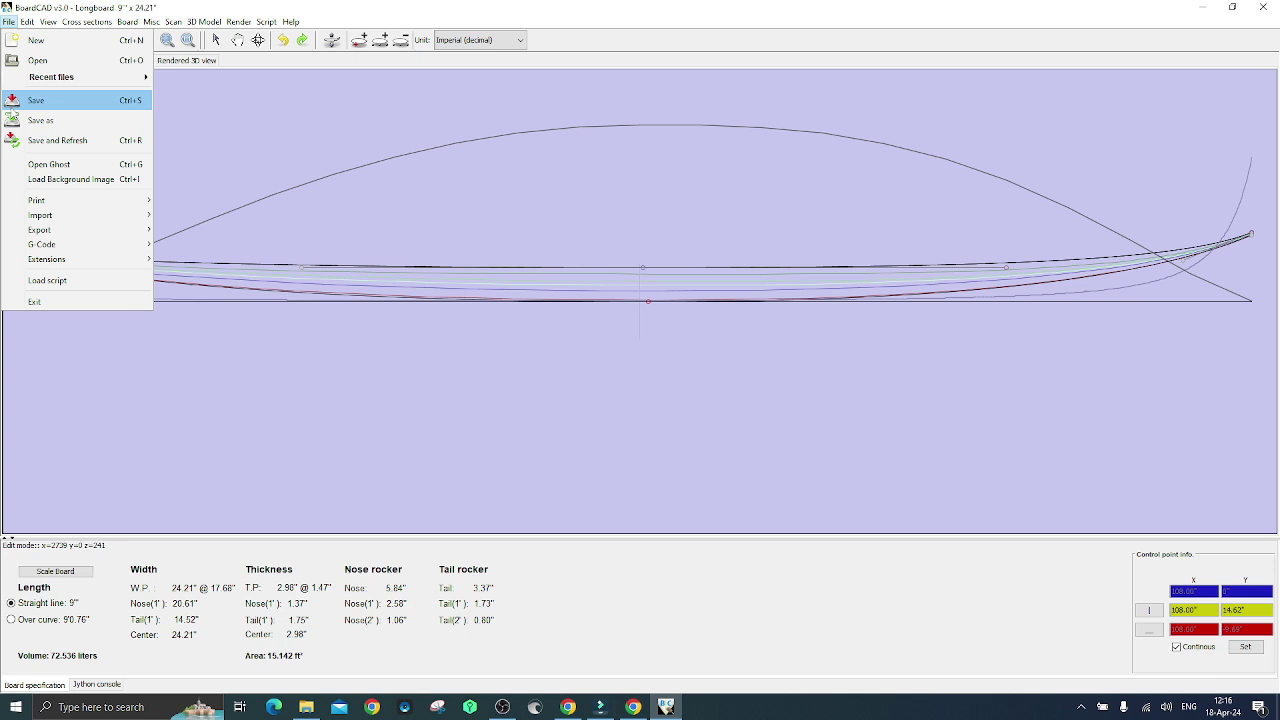
click(40, 183)
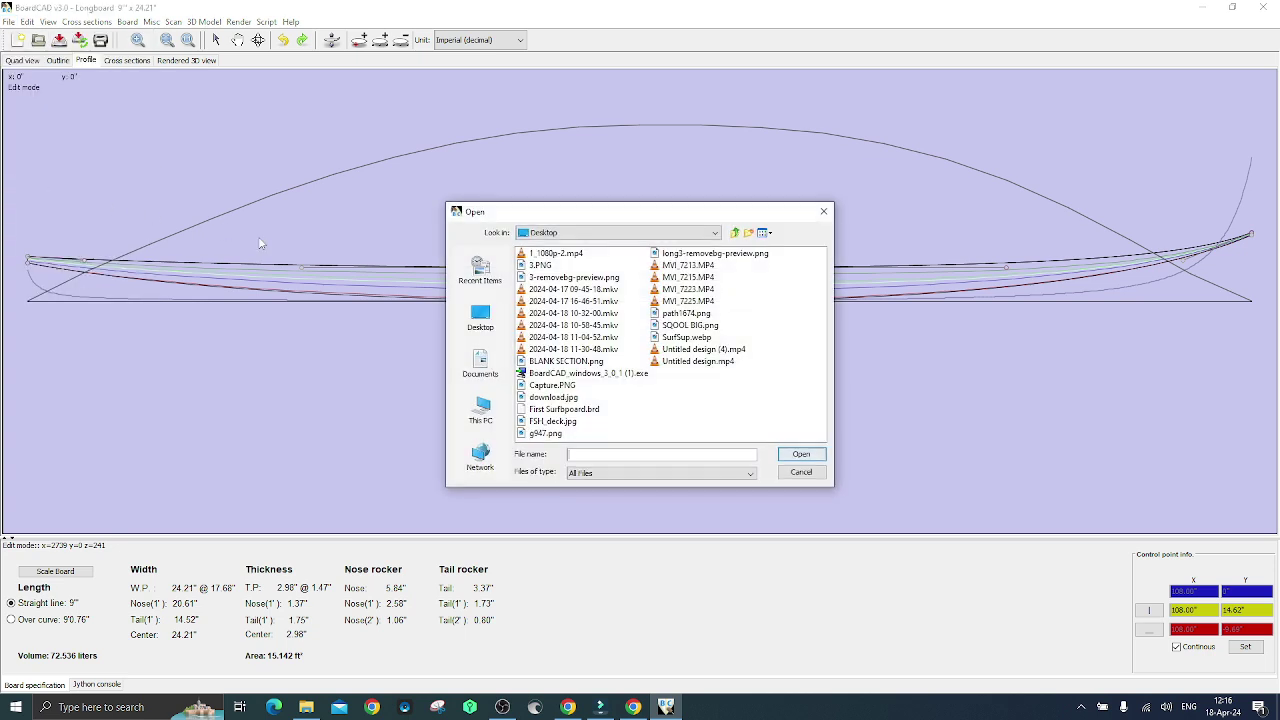
double_click(742, 256)
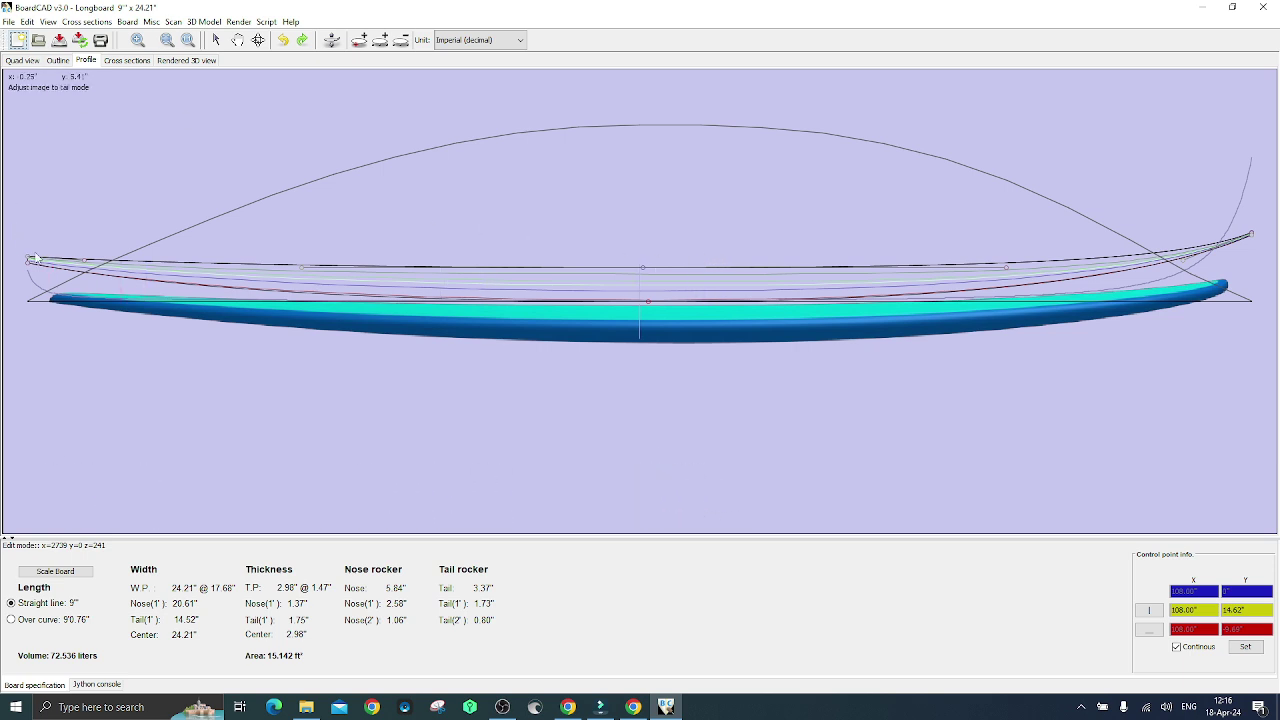
click(54, 308)
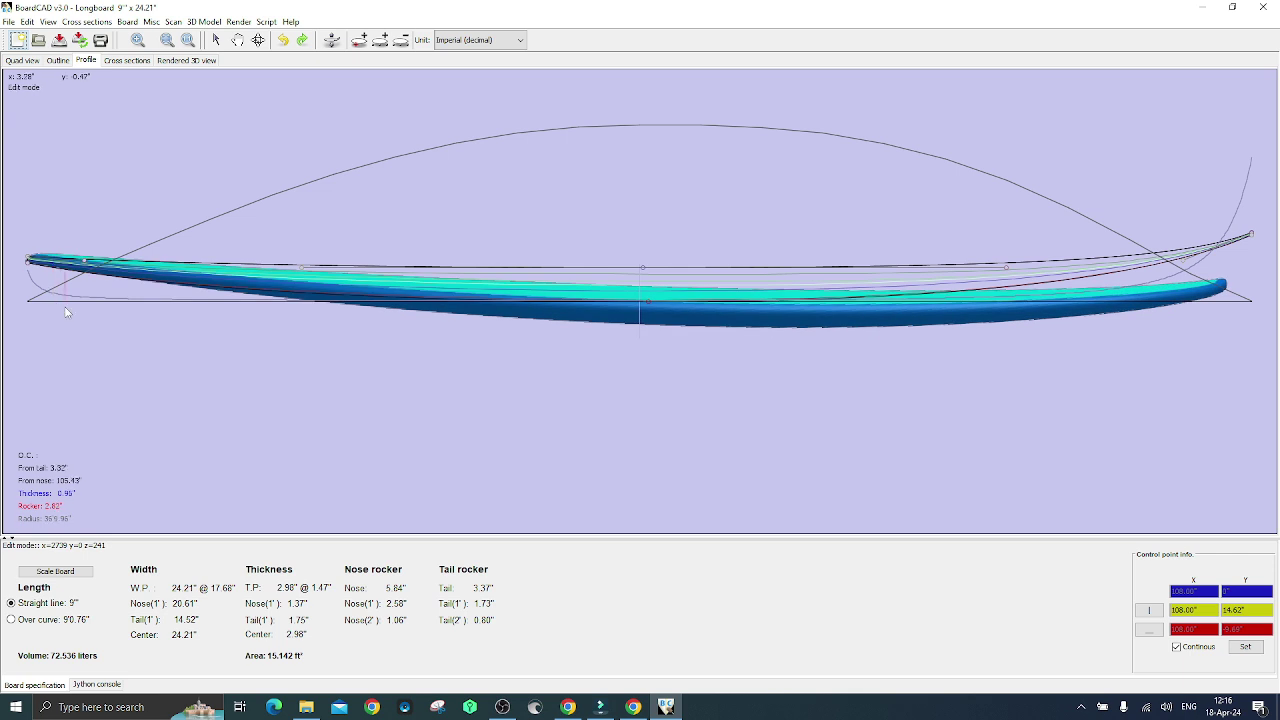
click(1229, 291)
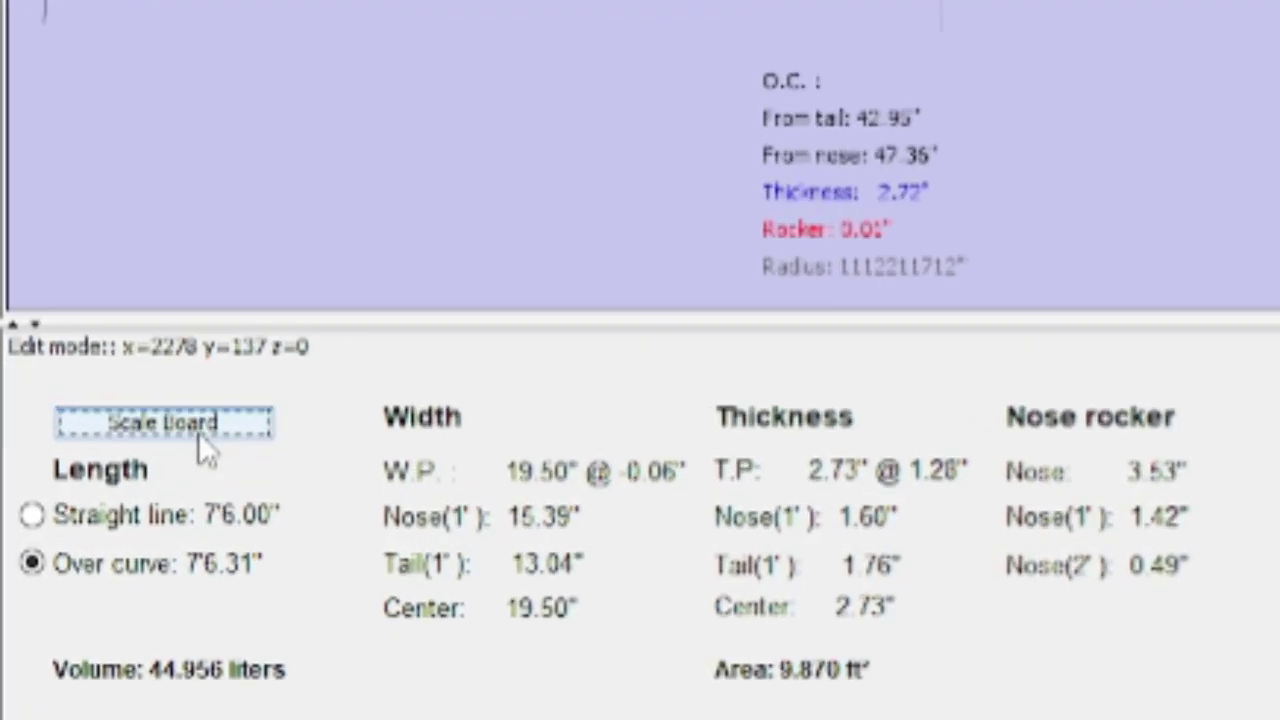
Step: Scale the board to a 6'0" length measured over the curve, with Thickness checked
click(67, 578)
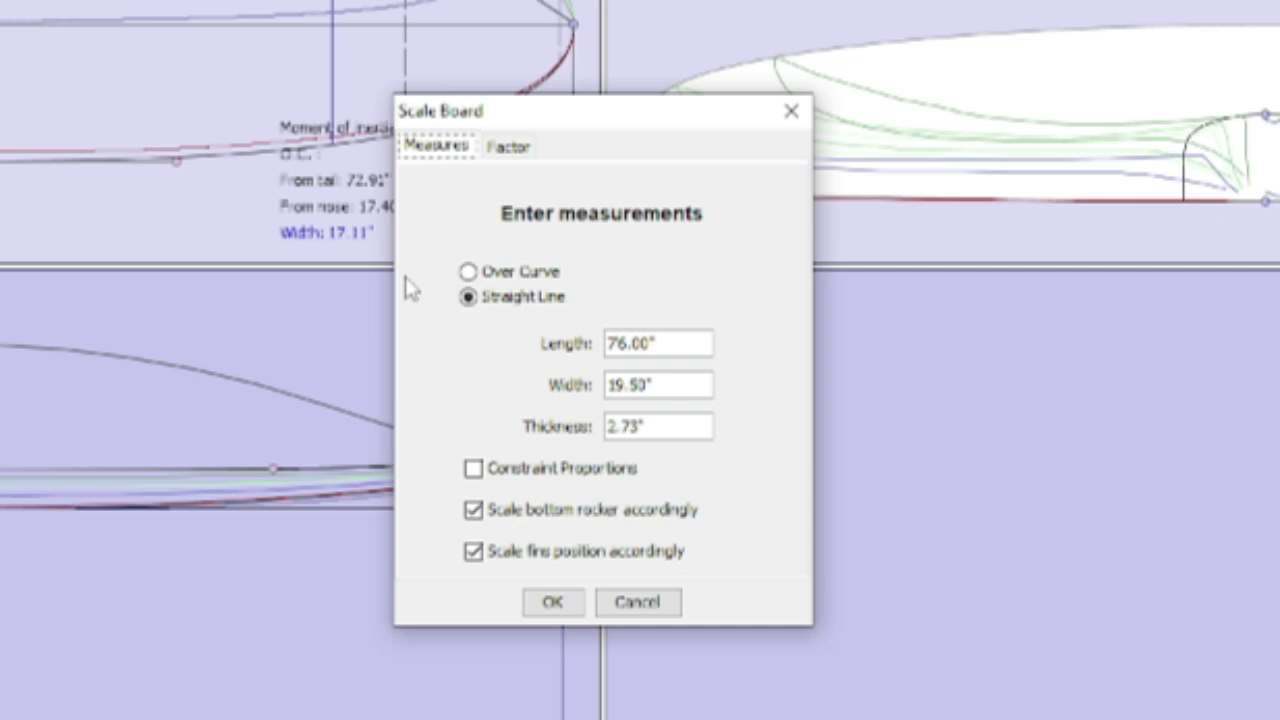
click(465, 271)
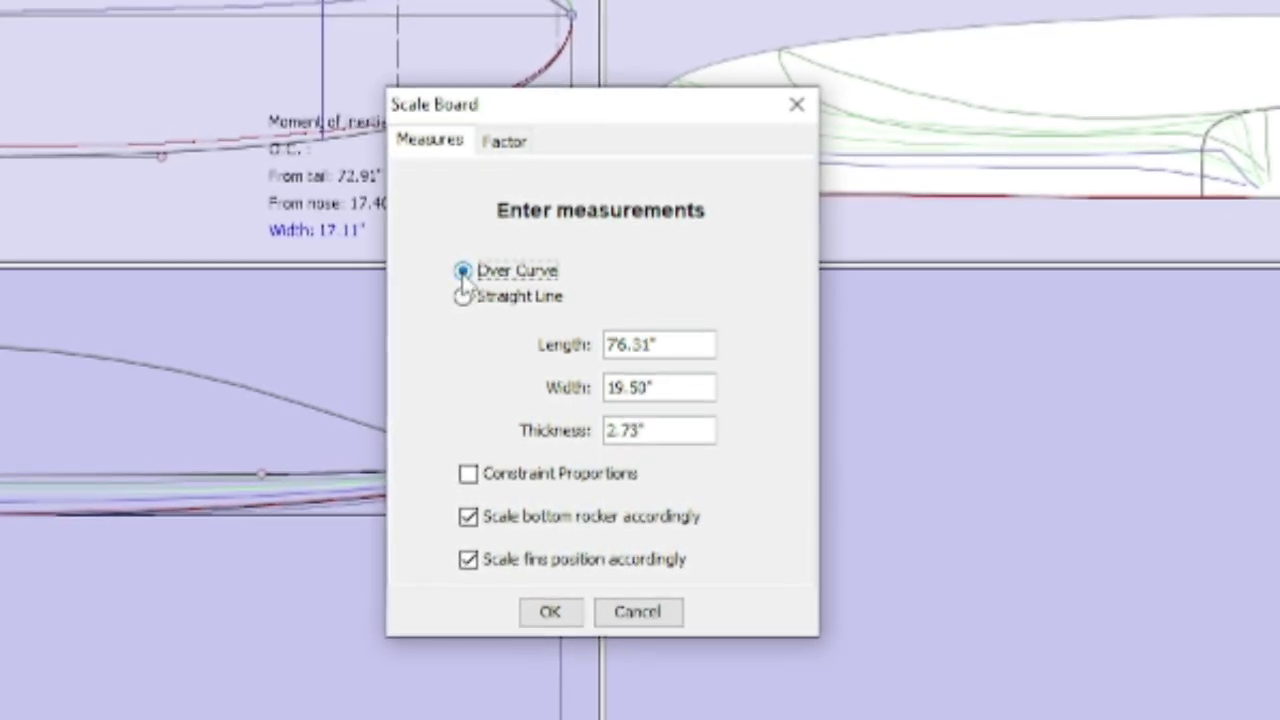
triple_click(650, 344)
text(6'0")
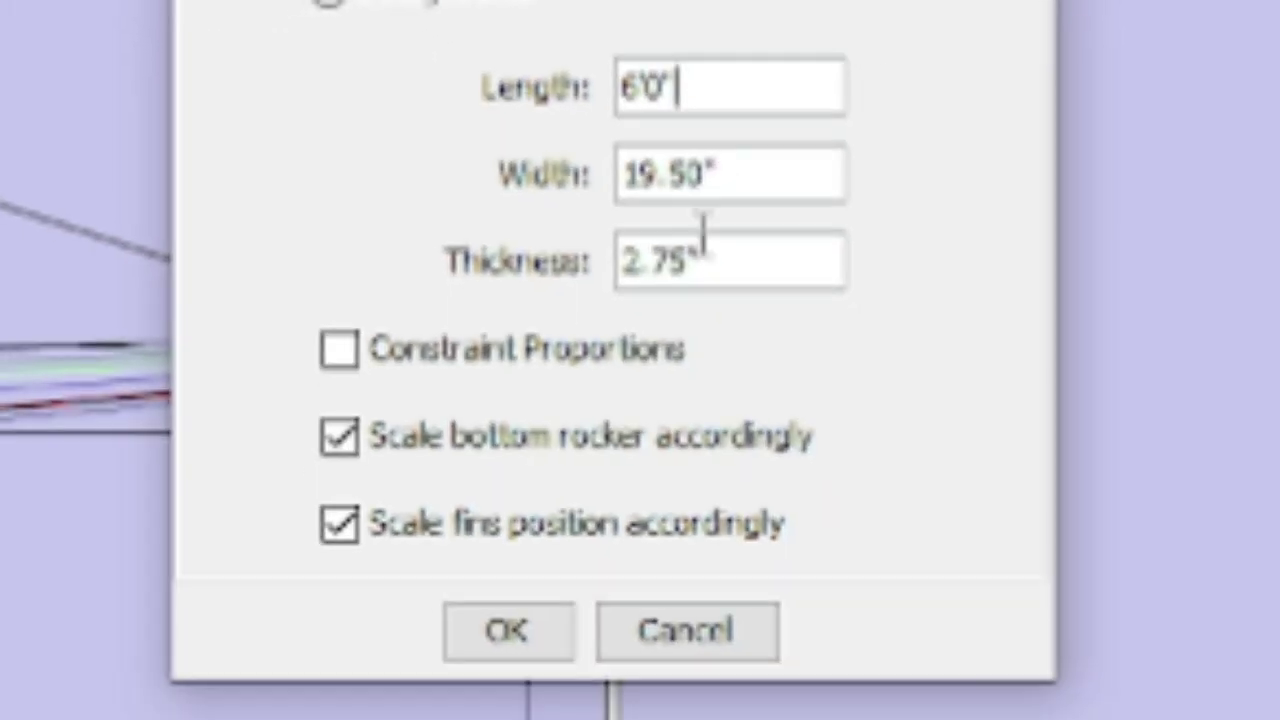
click(718, 360)
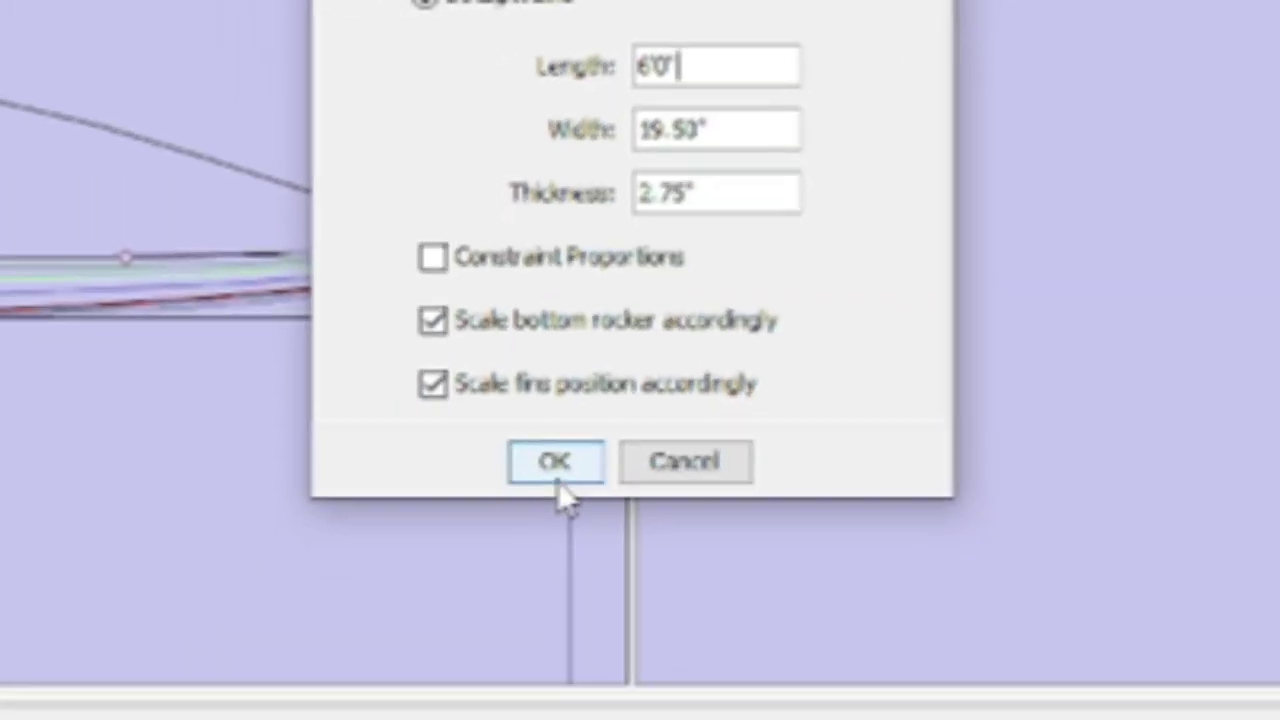
click(563, 438)
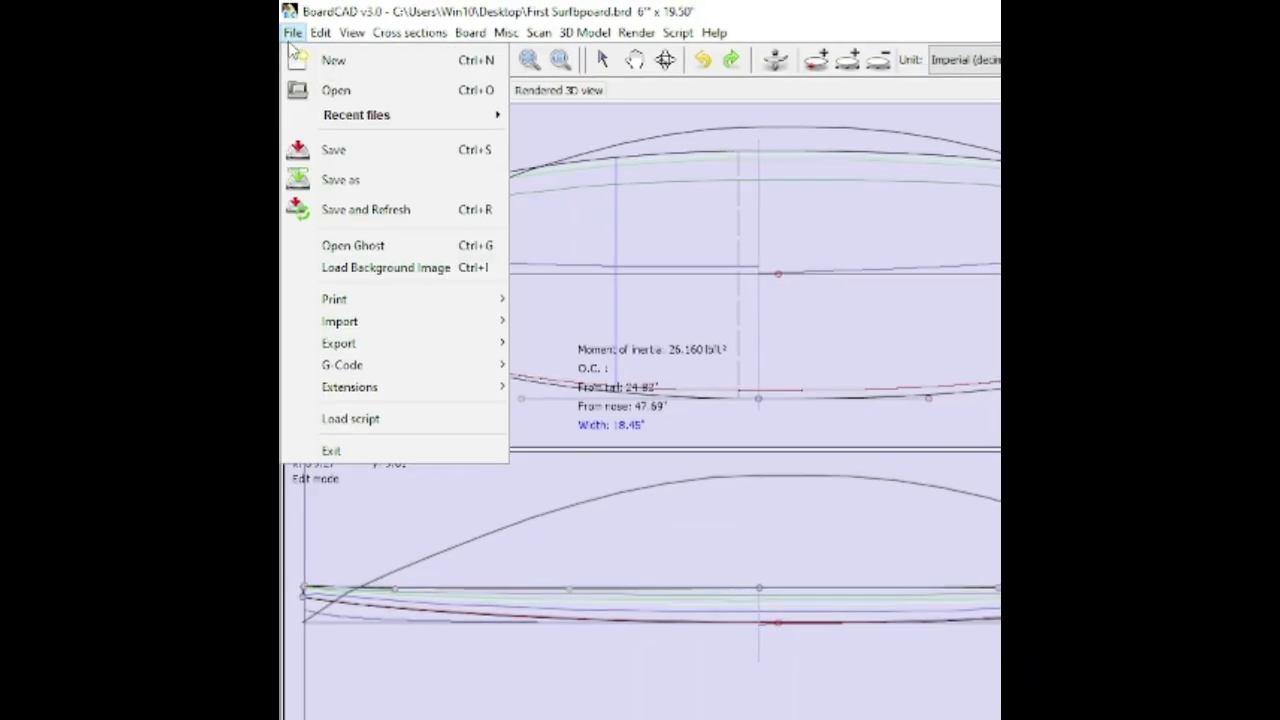
Step: Set up an outline template print measured over the curve
mouse_move(465, 325)
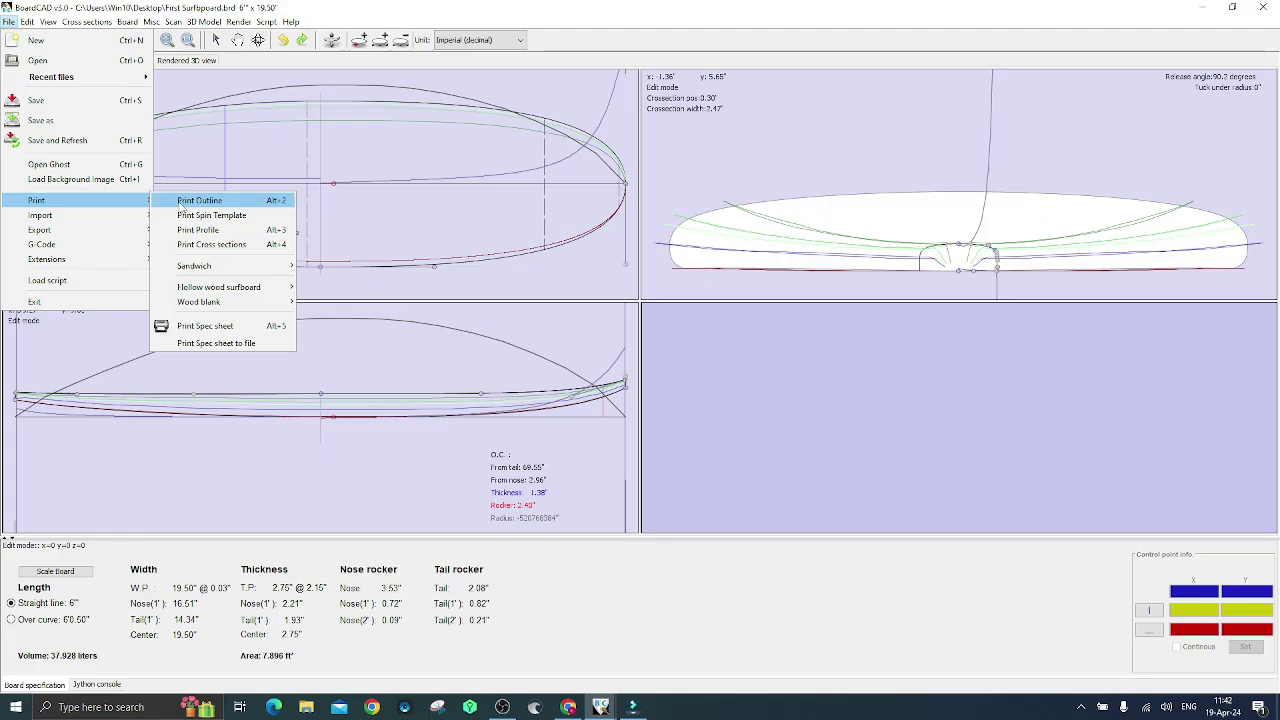
click(185, 204)
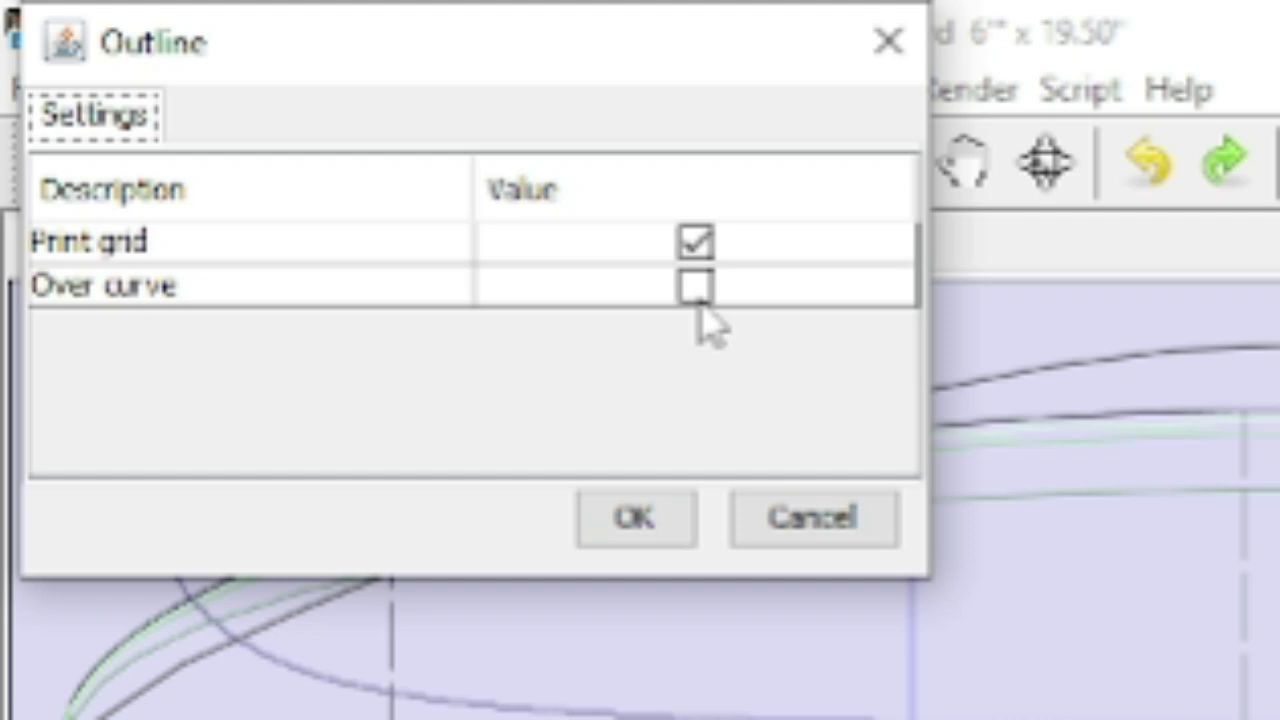
click(688, 290)
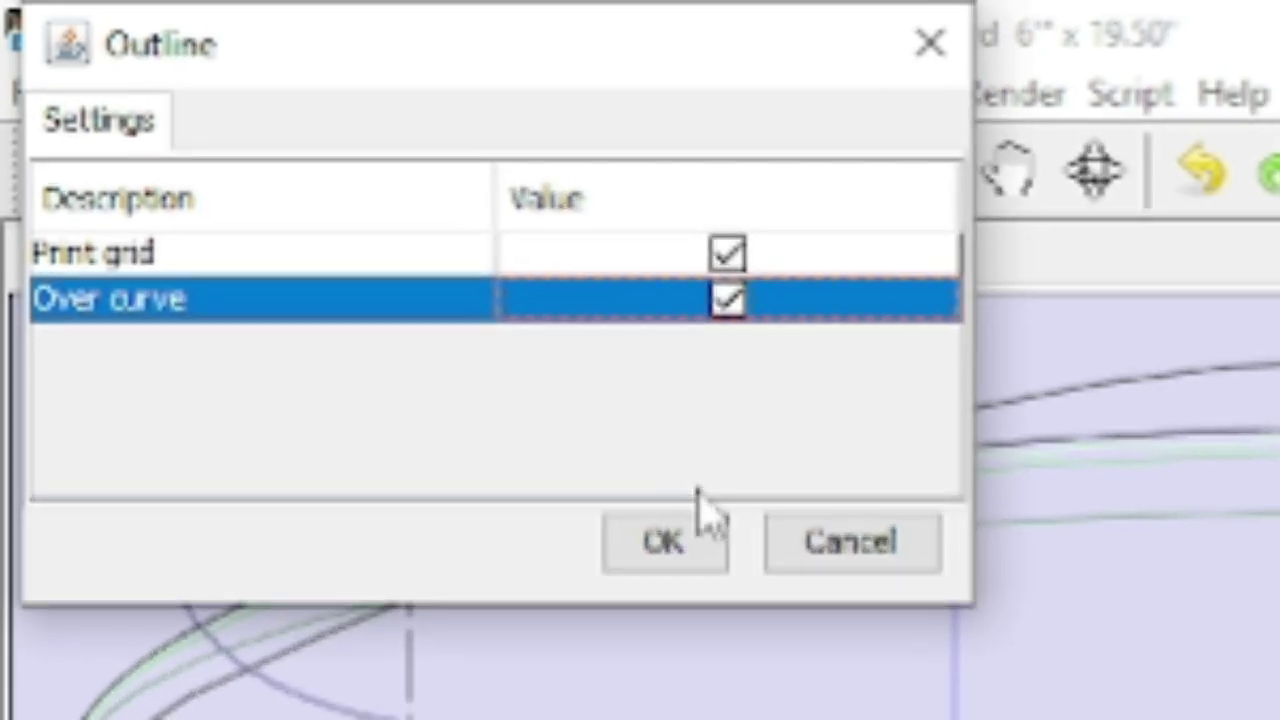
click(690, 570)
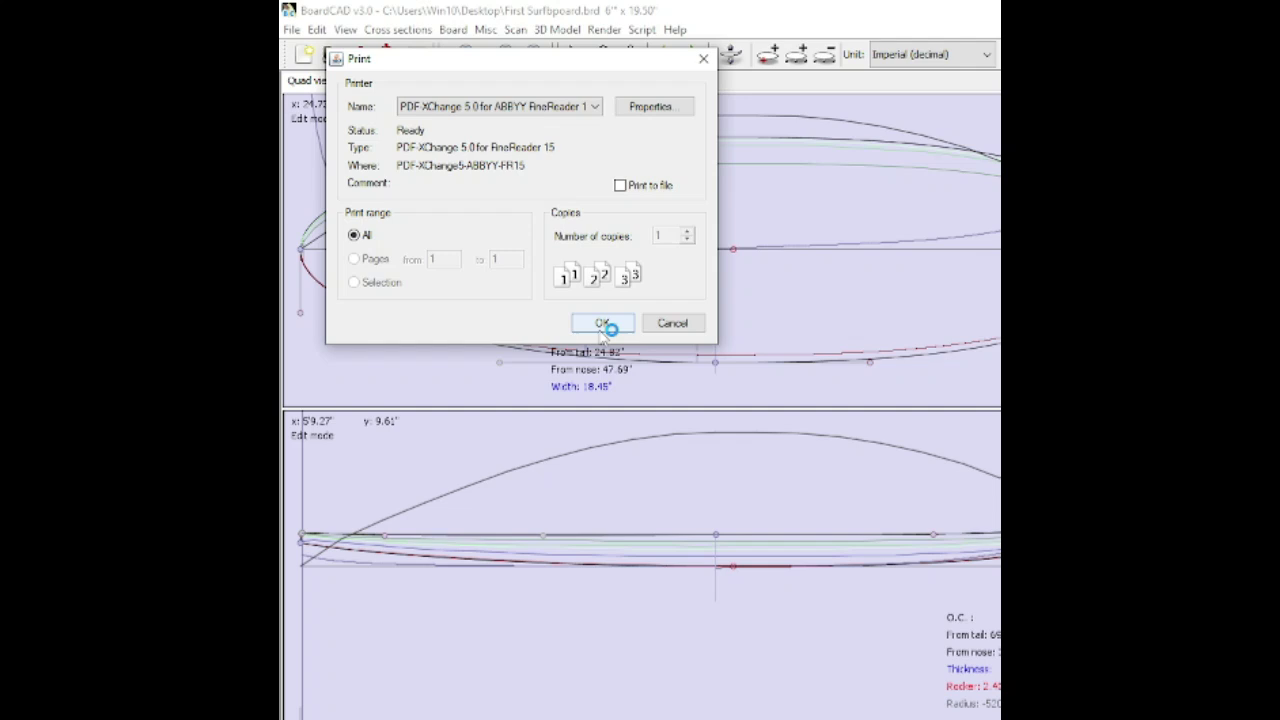
Step: Send the outline print to the PDF-XChange printer on Letter pages
click(596, 110)
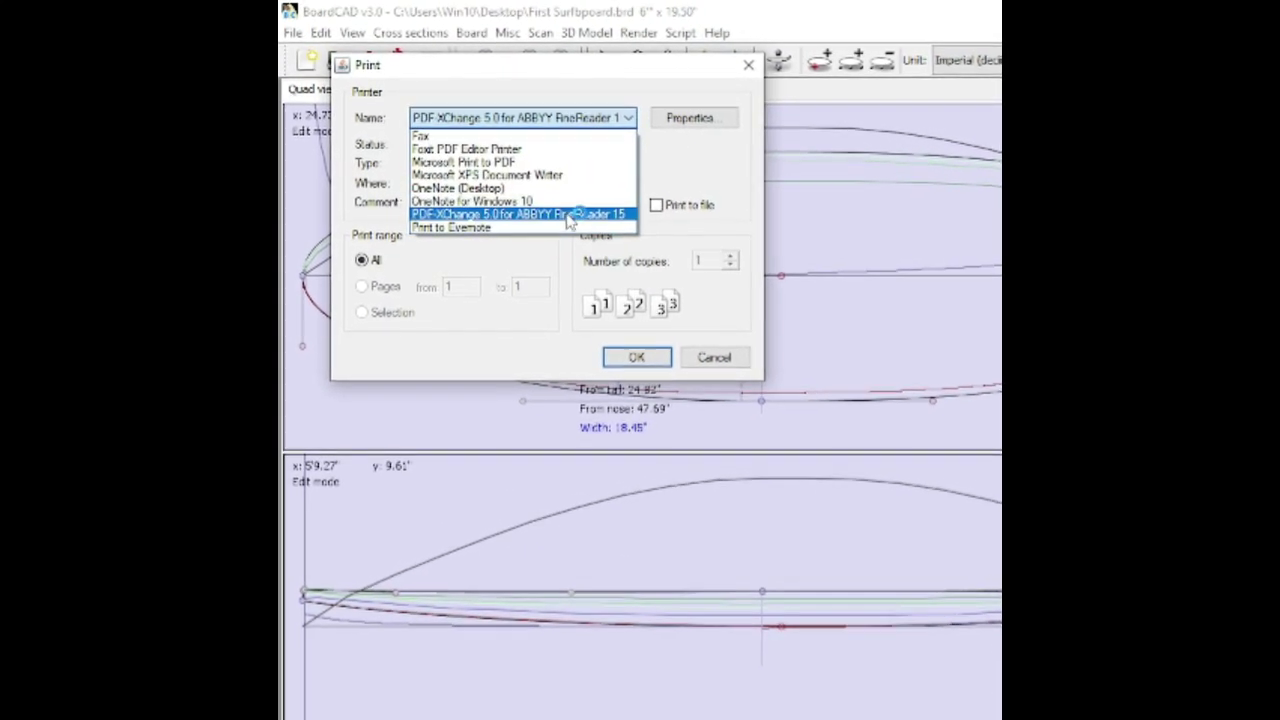
click(560, 211)
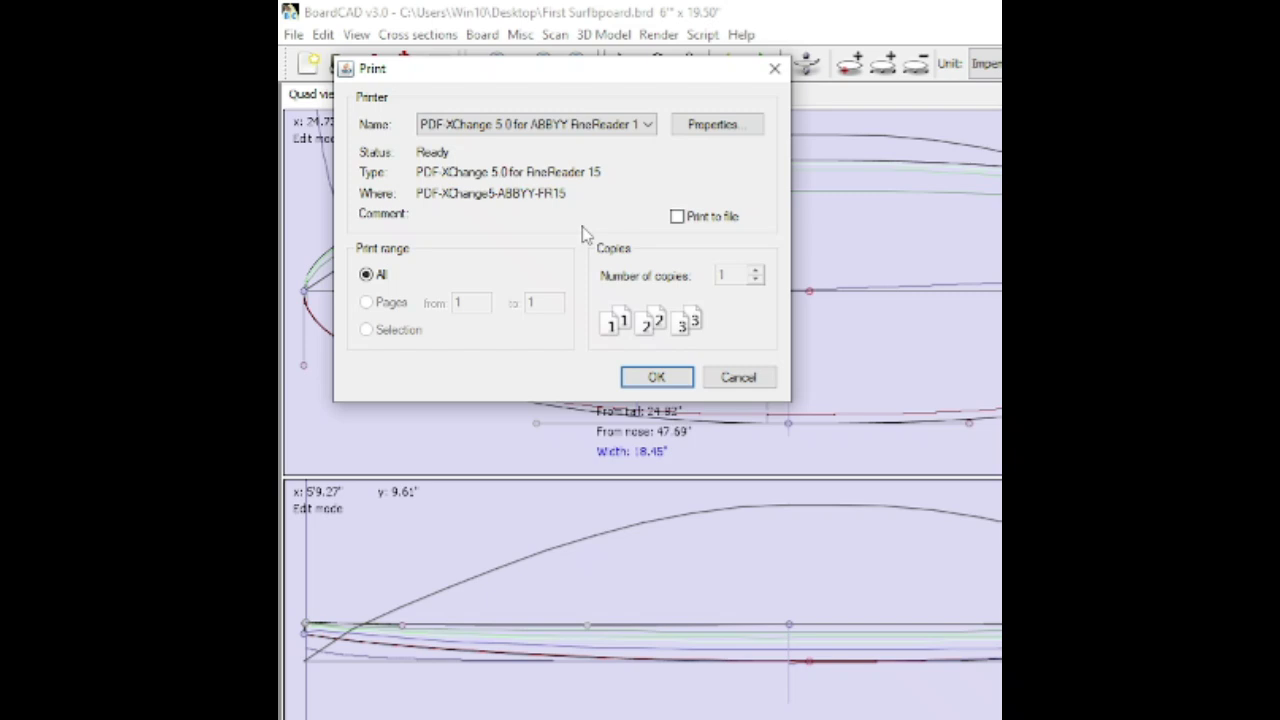
click(677, 395)
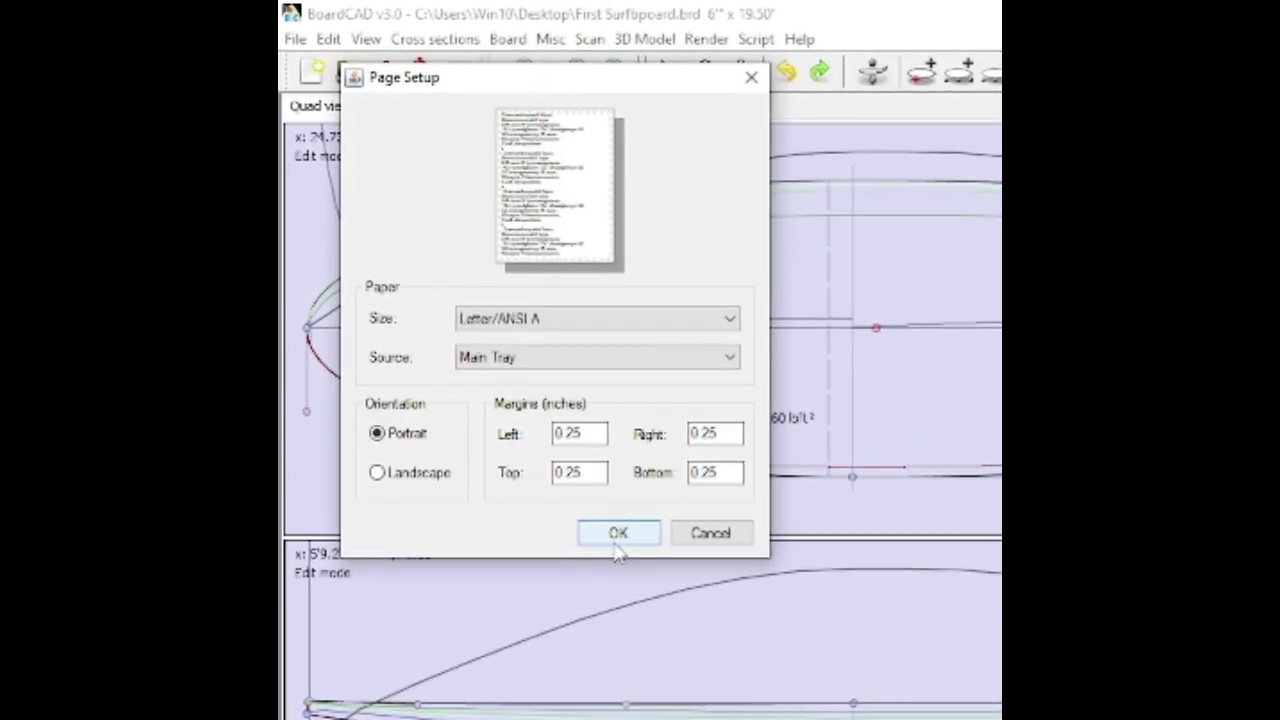
click(612, 528)
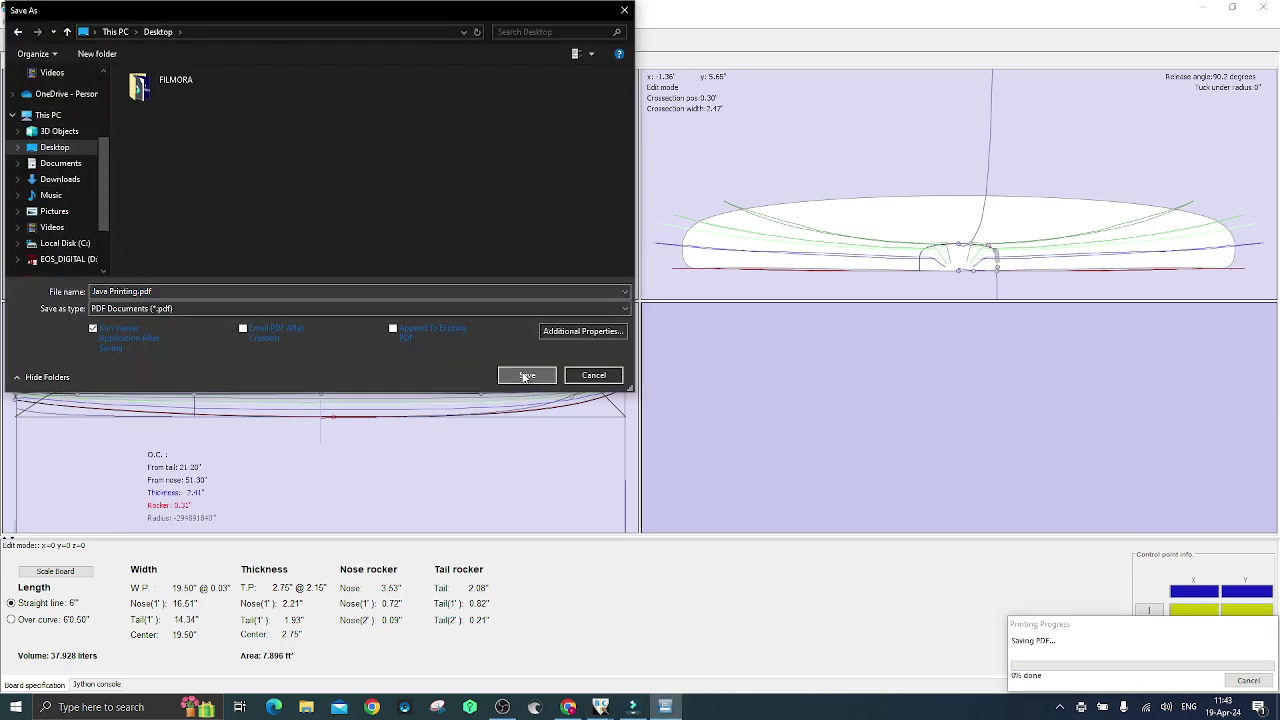
Step: Save the printout as Java Printing.pdf and scroll through its 10 tiled pages in Foxit
click(526, 375)
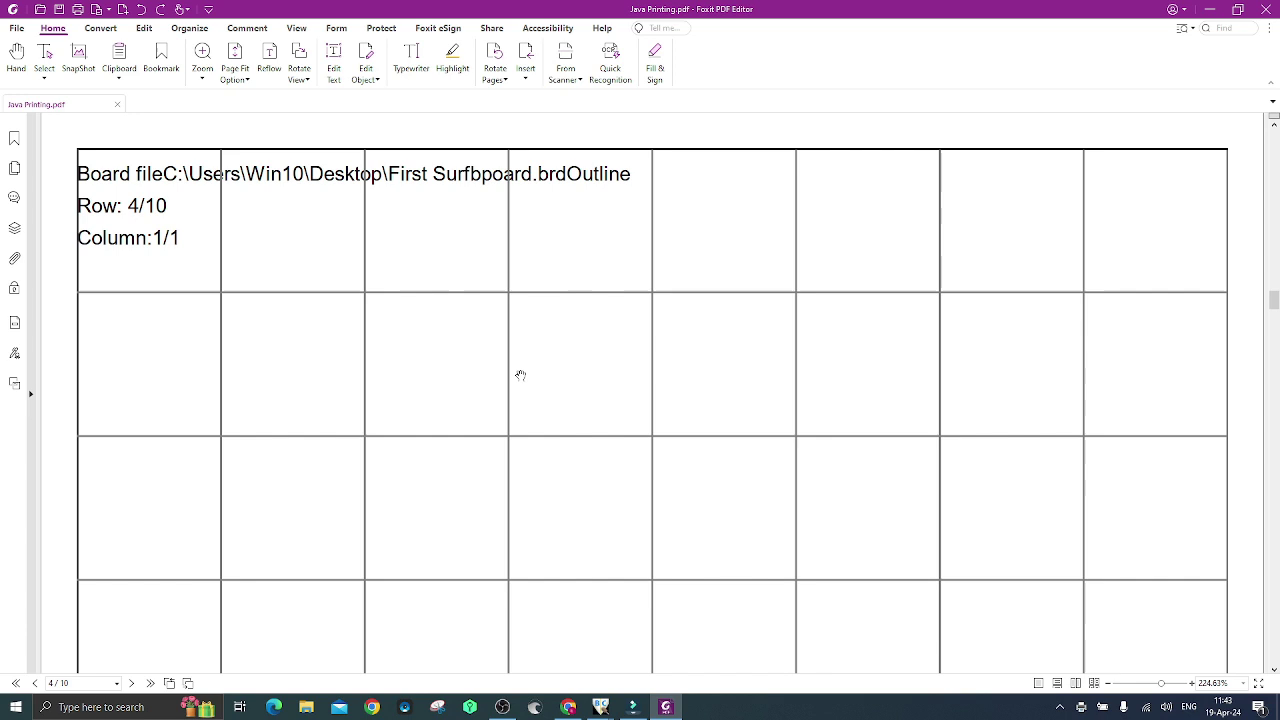
scroll(1256, 331, down, 10)
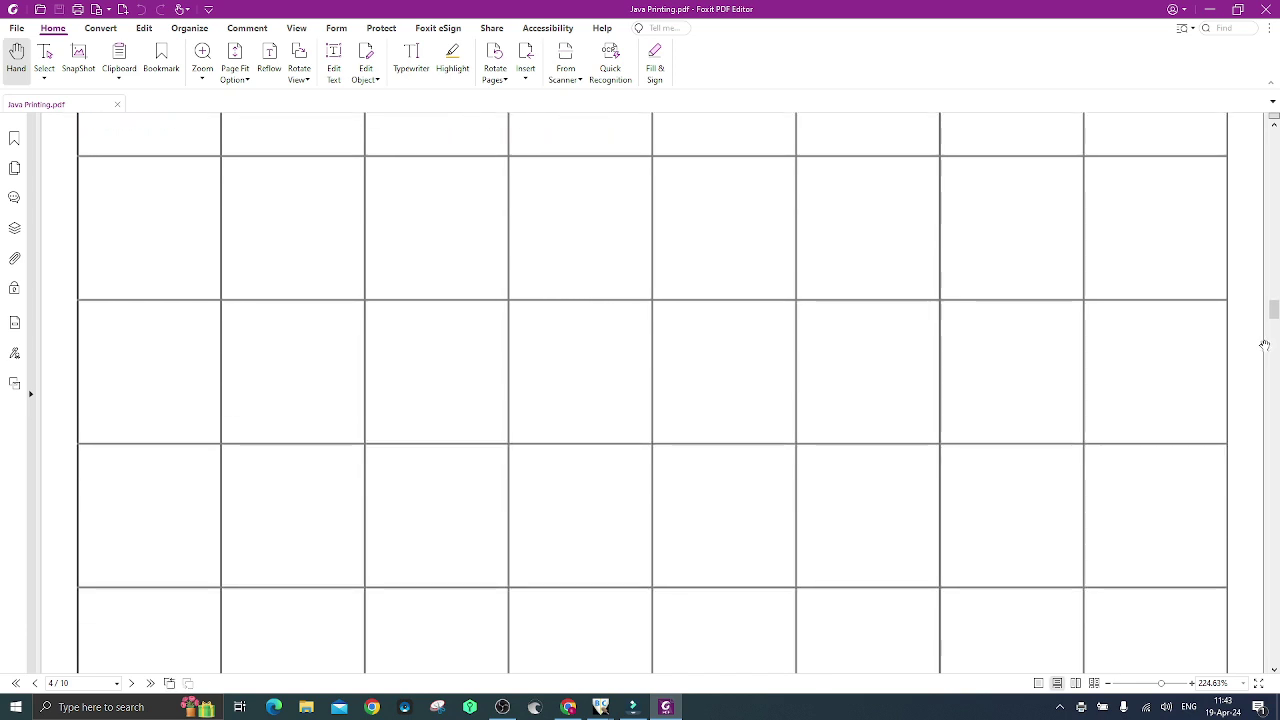
drag(1273, 343, 1272, 648)
Step: Close Foxit and start a spin template print from BoardCAD
click(1266, 10)
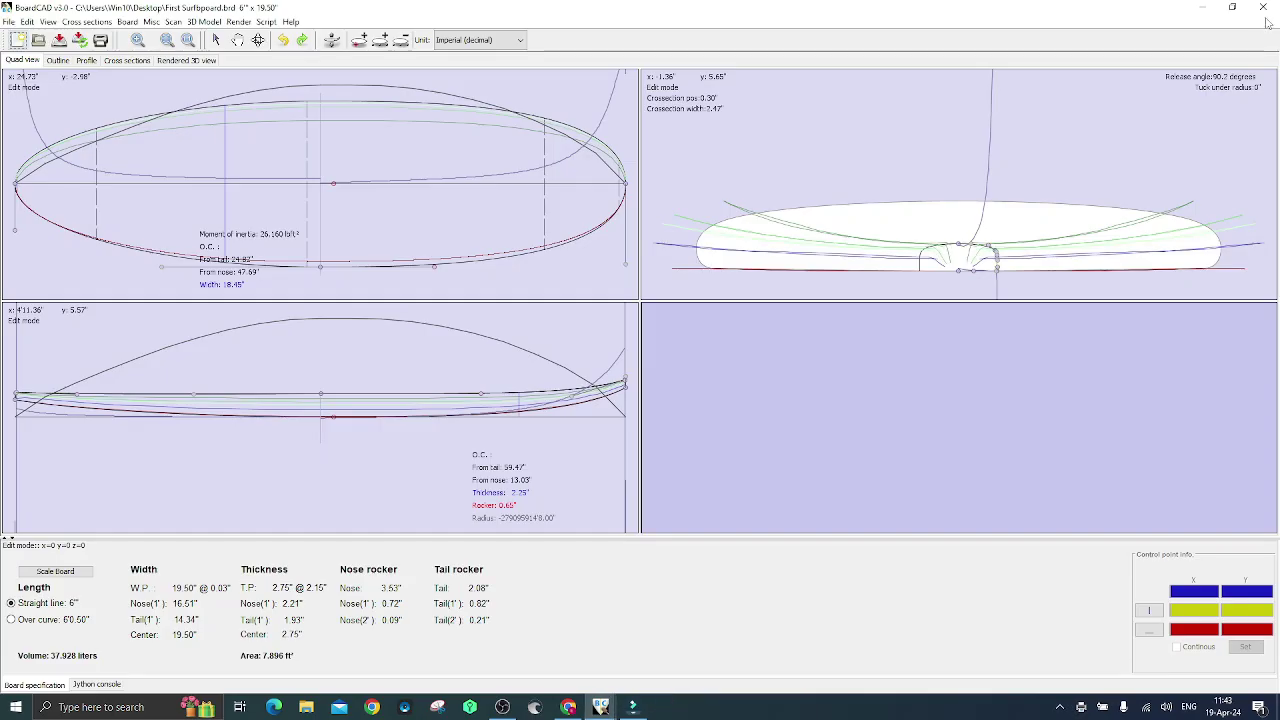
click(8, 21)
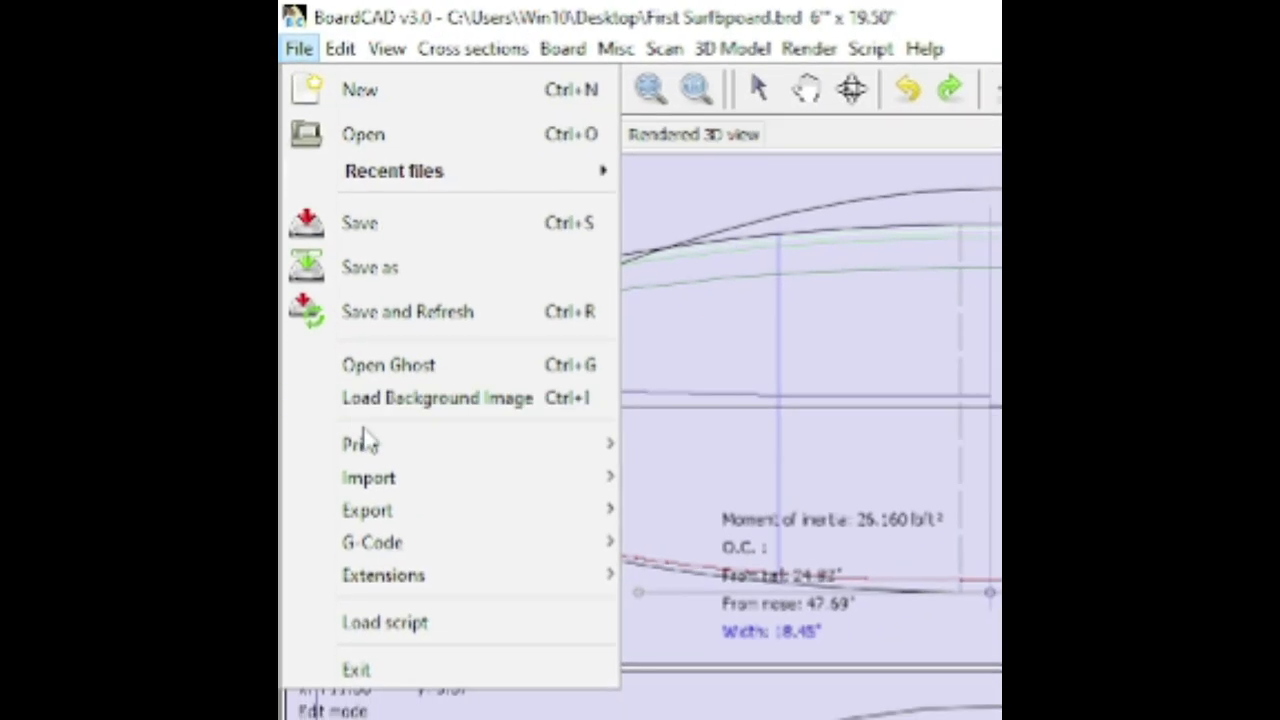
mouse_move(366, 438)
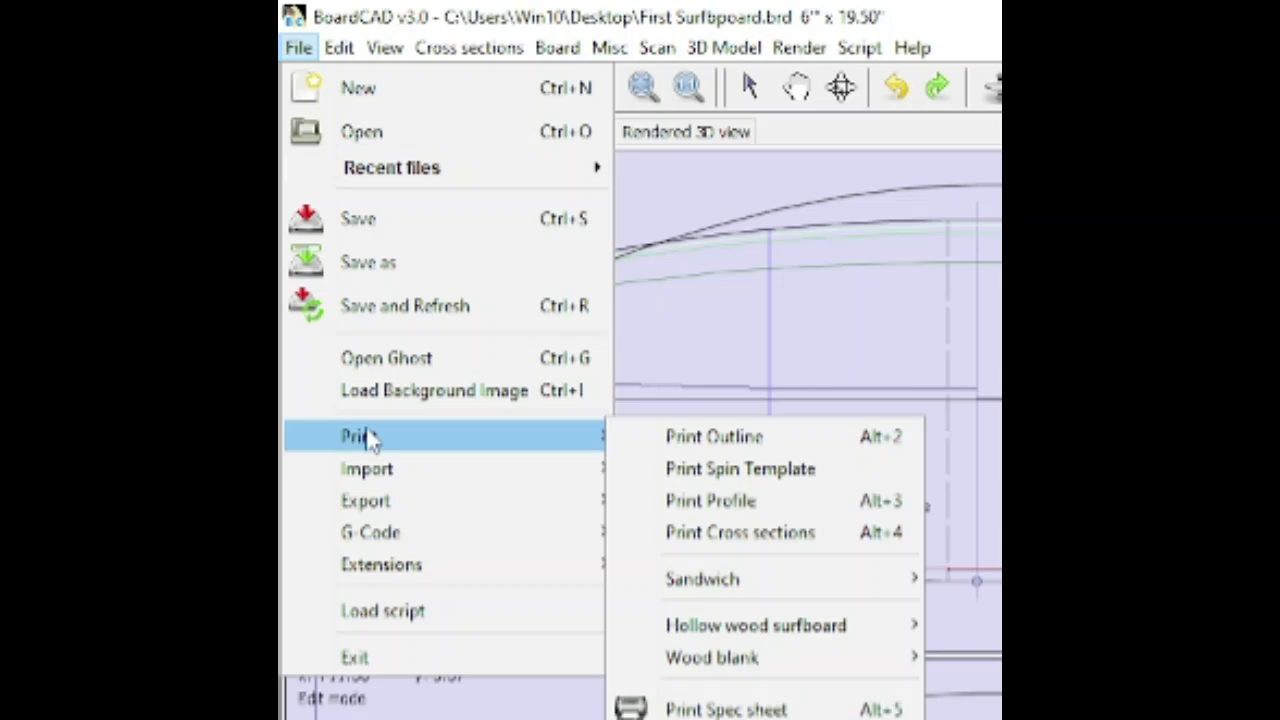
mouse_move(584, 415)
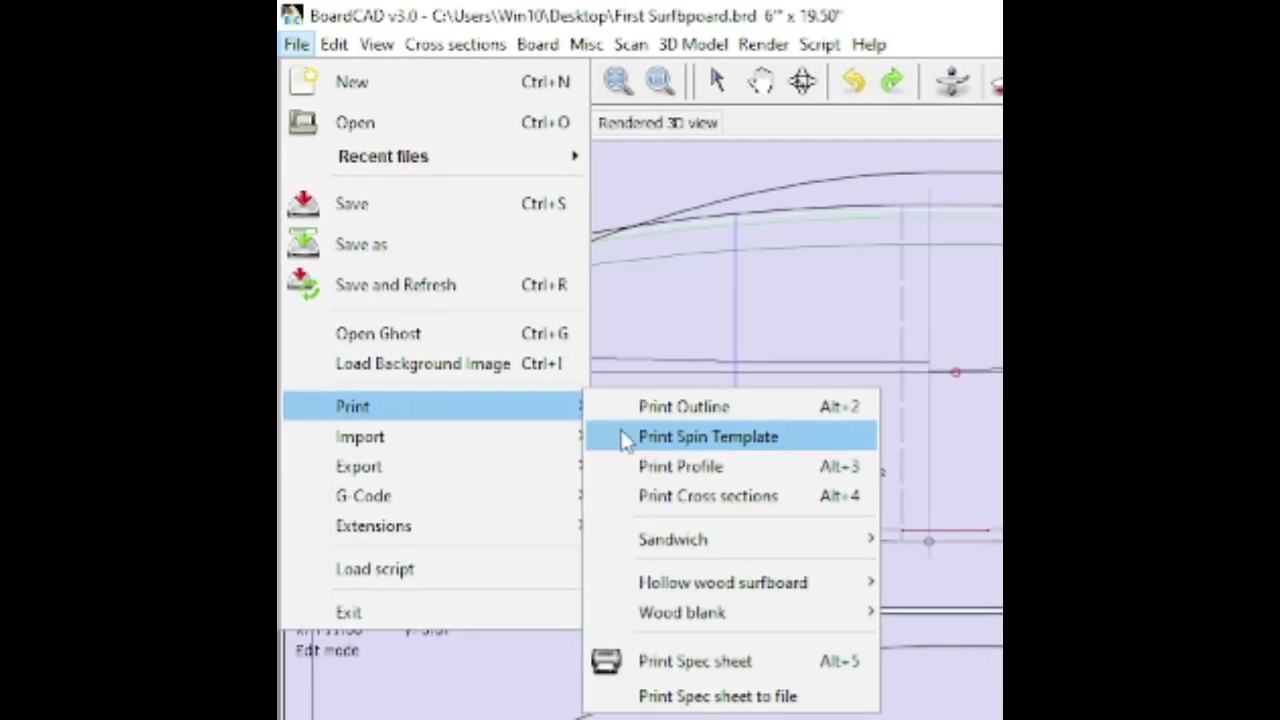
click(663, 443)
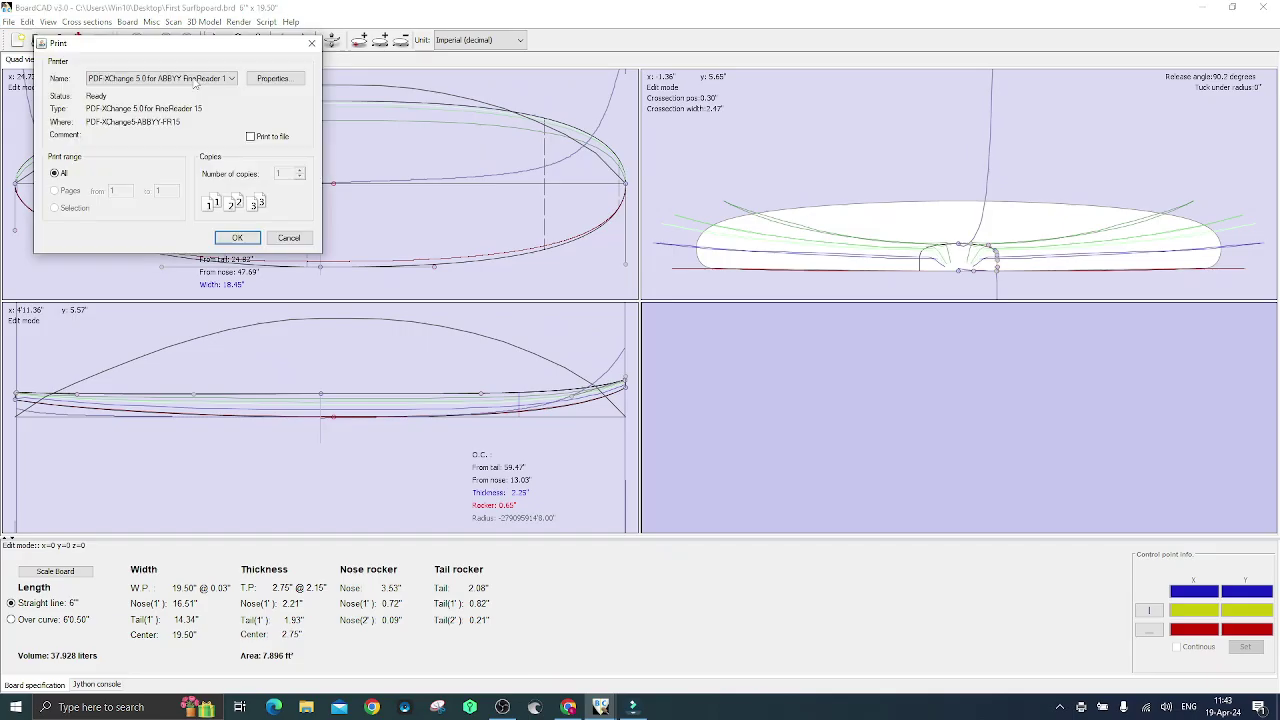
Step: Print the spin template to the PDF printer and save it as Java Printing.pdf2.pdf
click(747, 474)
click(647, 610)
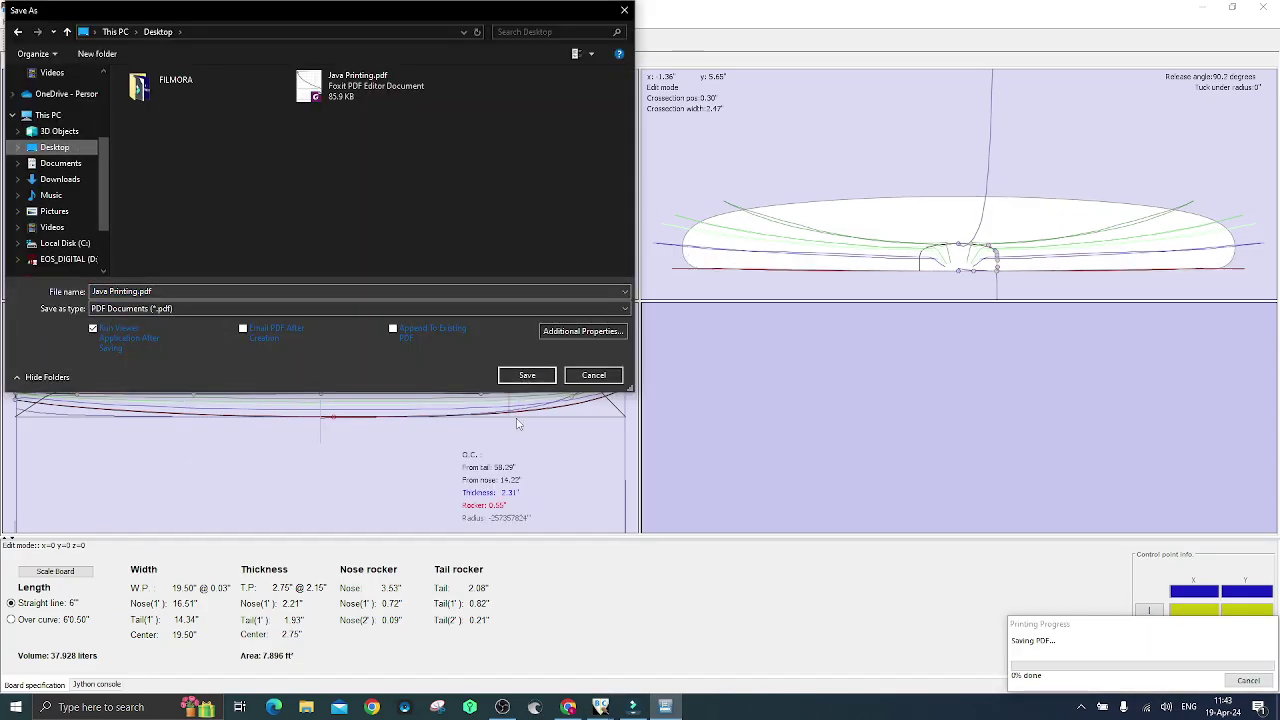
click(527, 375)
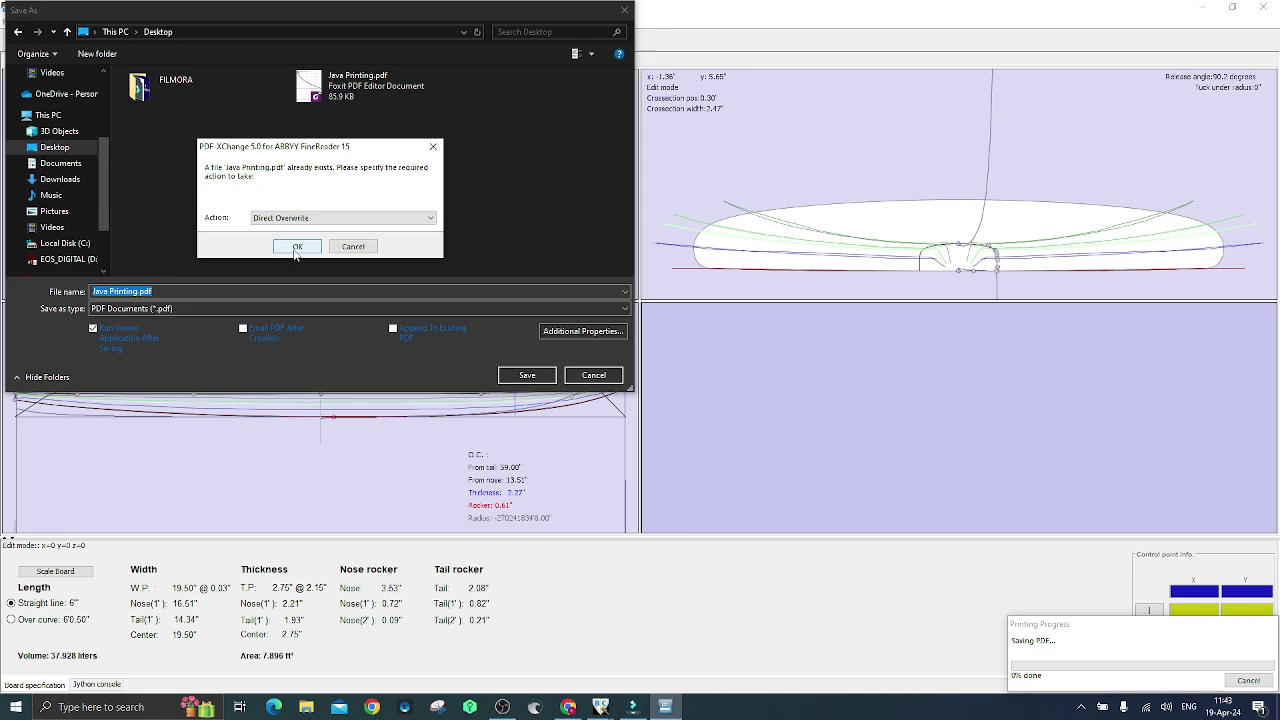
click(297, 249)
click(490, 375)
scroll(650, 393, down, 5)
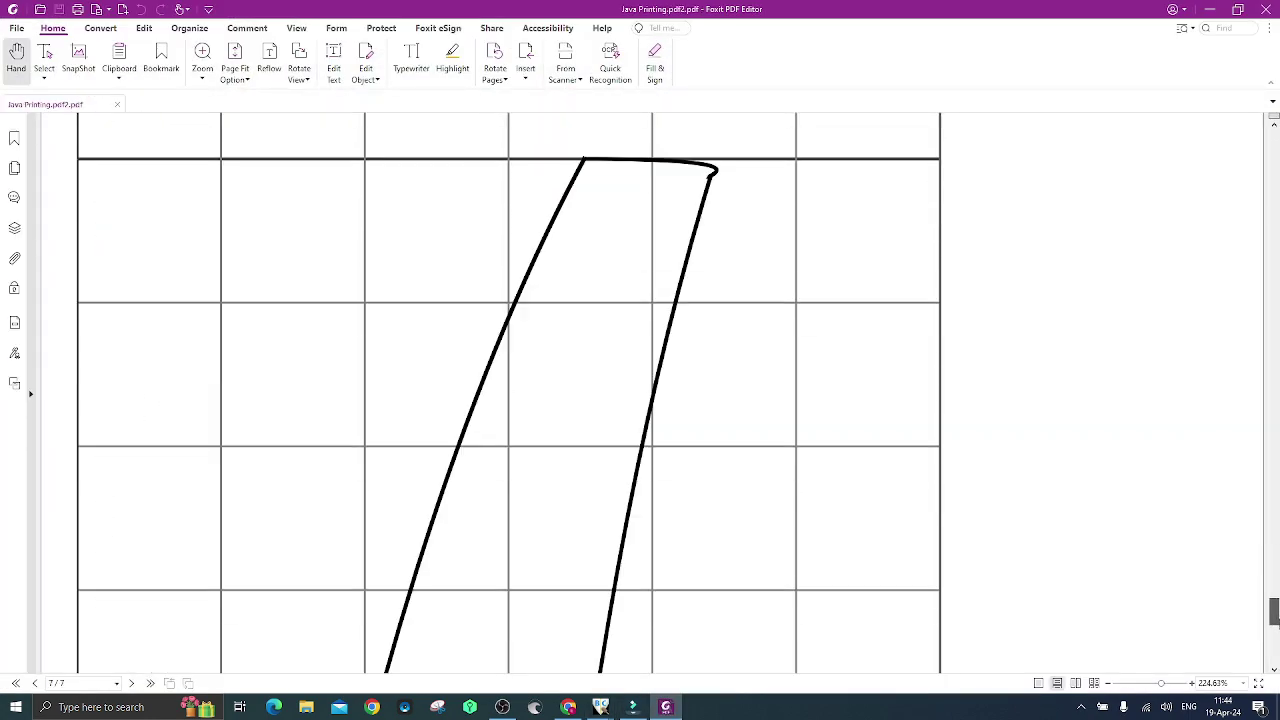